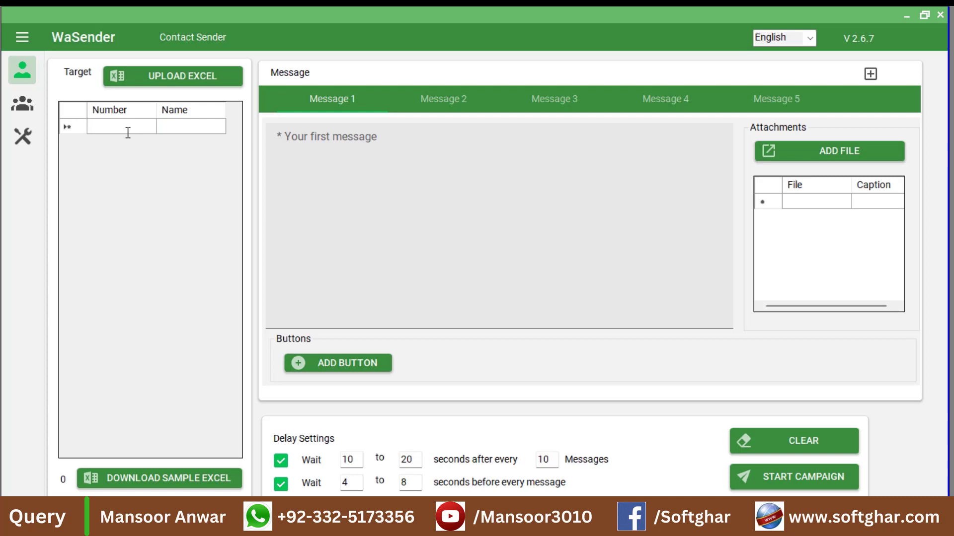
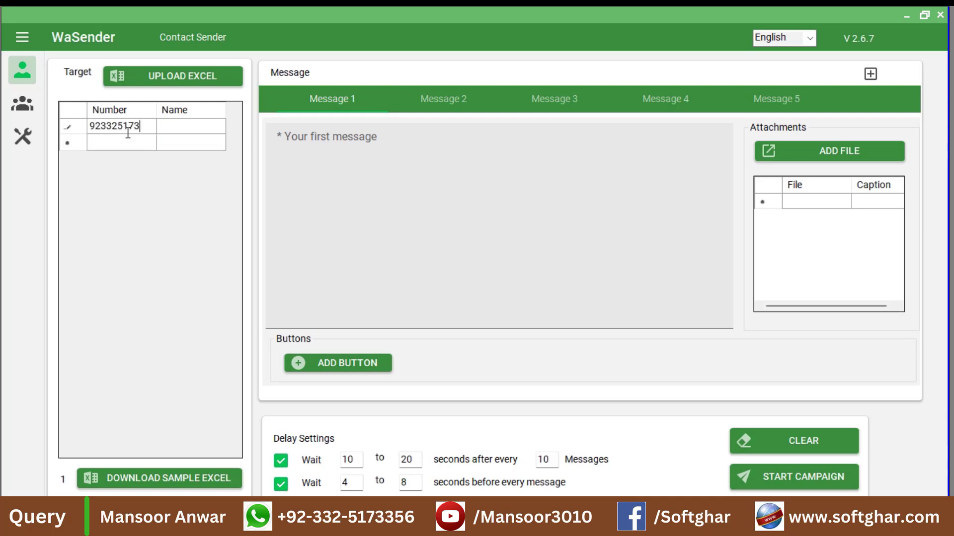
# - Enter the recipient's phone number and the first message 'test messsage'
pyautogui.click(376, 174)
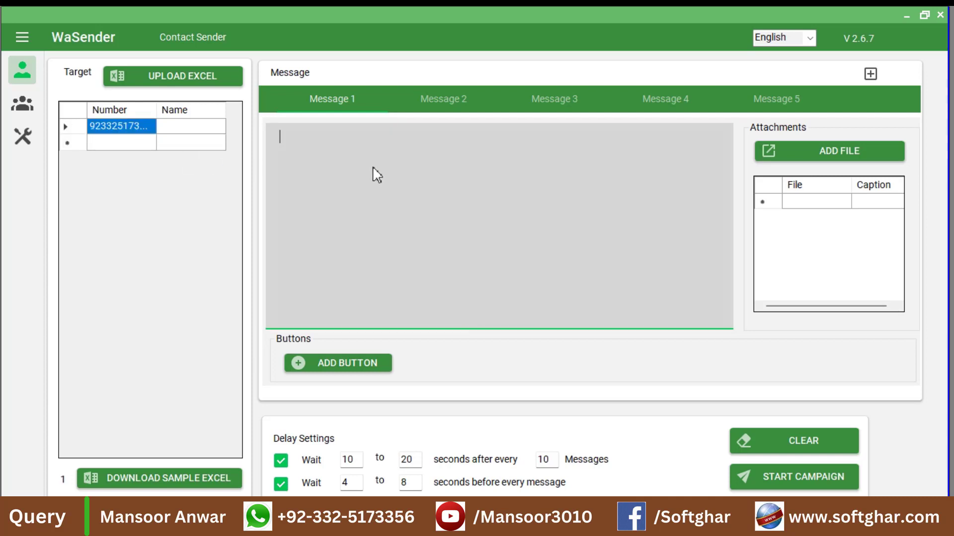
pyautogui.write('test messsage')
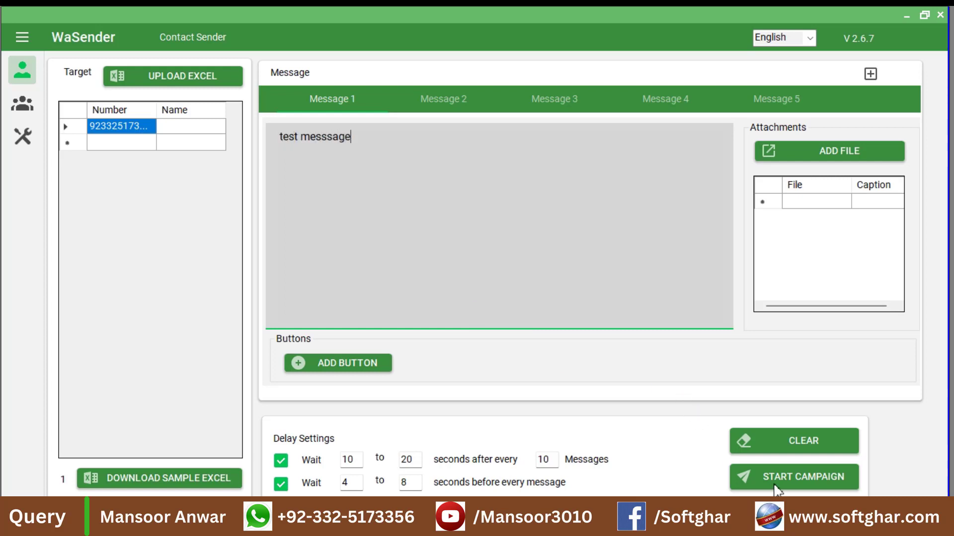
# - Start a campaign named 'test'
pyautogui.click(774, 482)
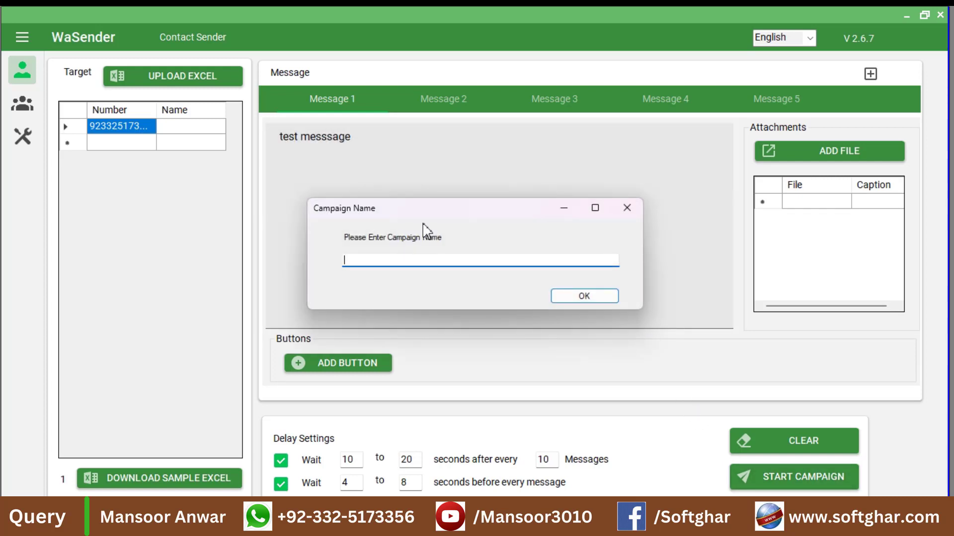
pyautogui.write('test')
pyautogui.press('Return')
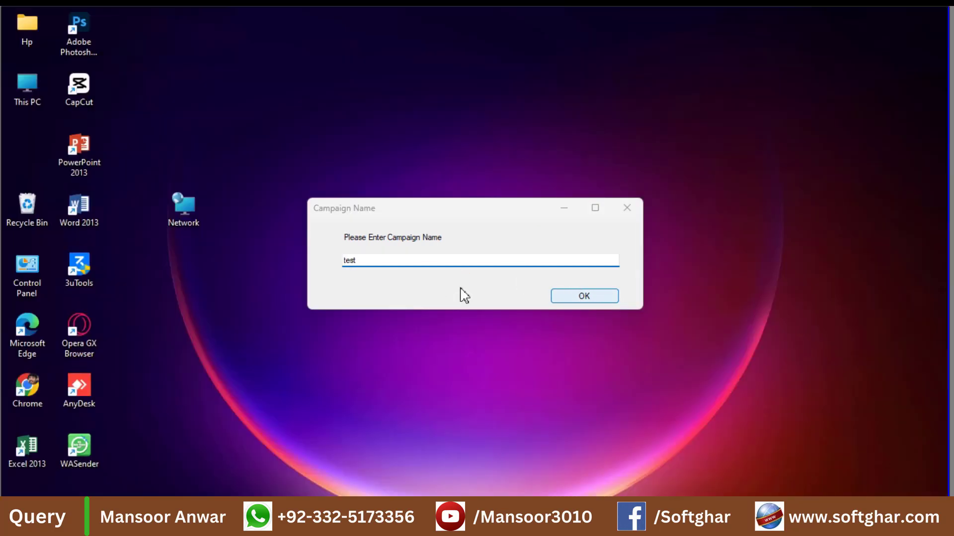
# - Connect WhatsApp Web, minimise its browser, and start sending the 'test' campaign
pyautogui.click(393, 130)
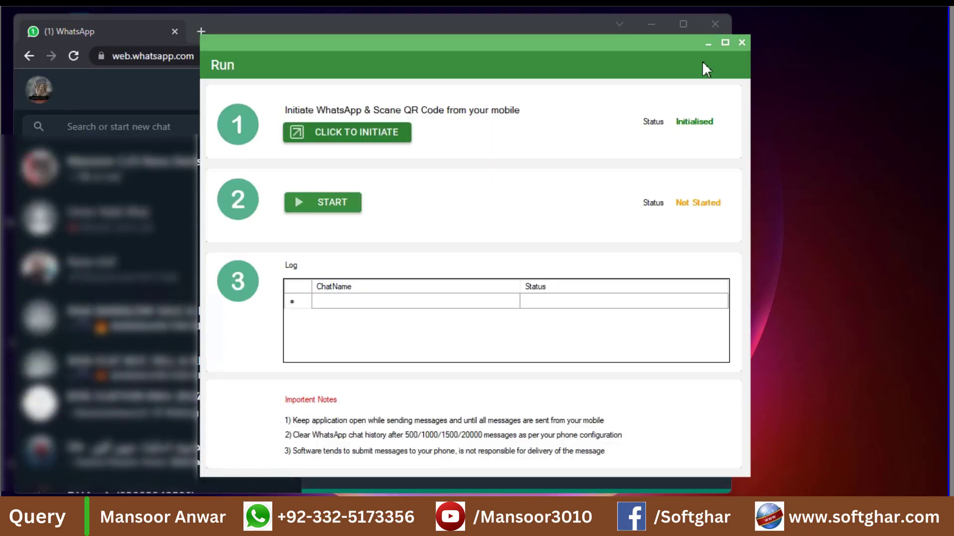
pyautogui.click(652, 25)
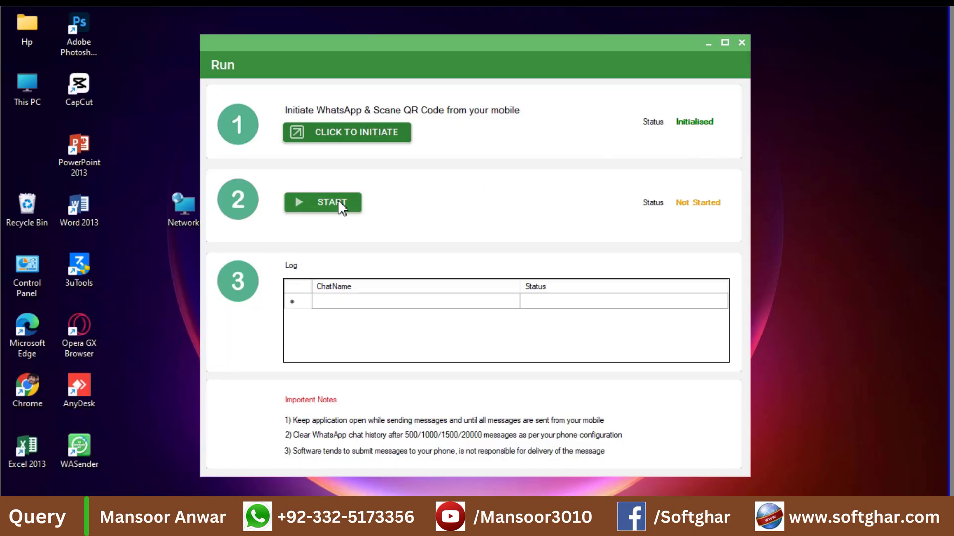
pyautogui.click(340, 203)
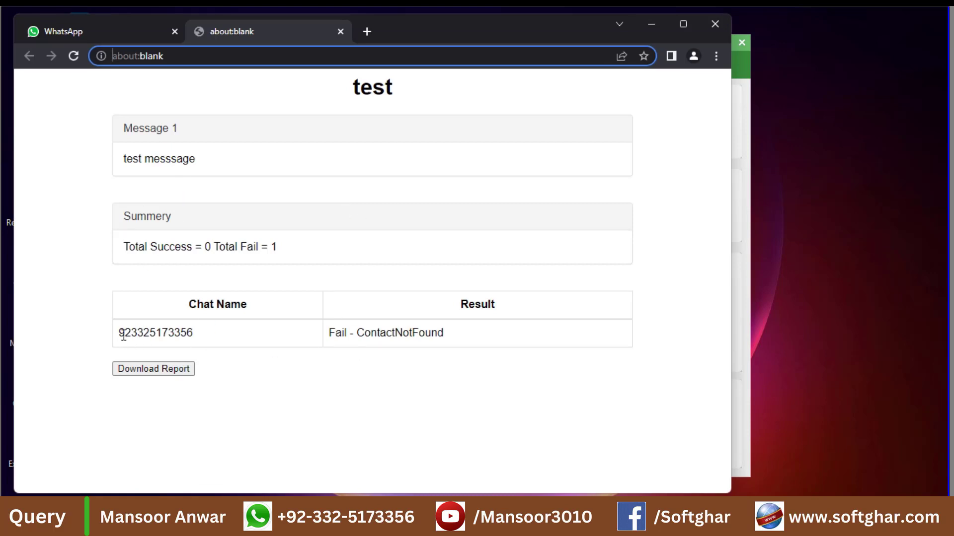
# - Select the recipient's chat name and the 'Fail - ContactNotFound' result in the report
pyautogui.doubleClick(217, 327)
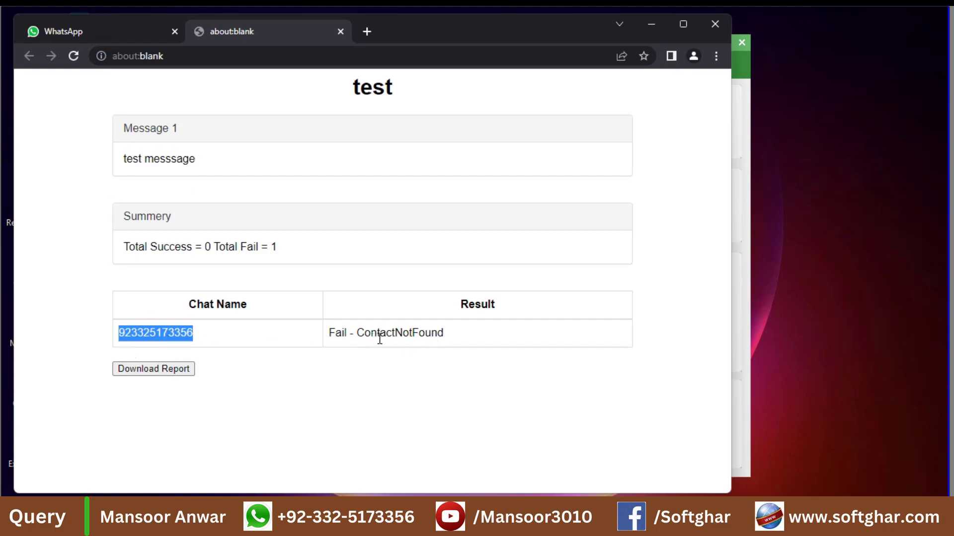
pyautogui.moveTo(444, 336); pyautogui.dragTo(328, 334)
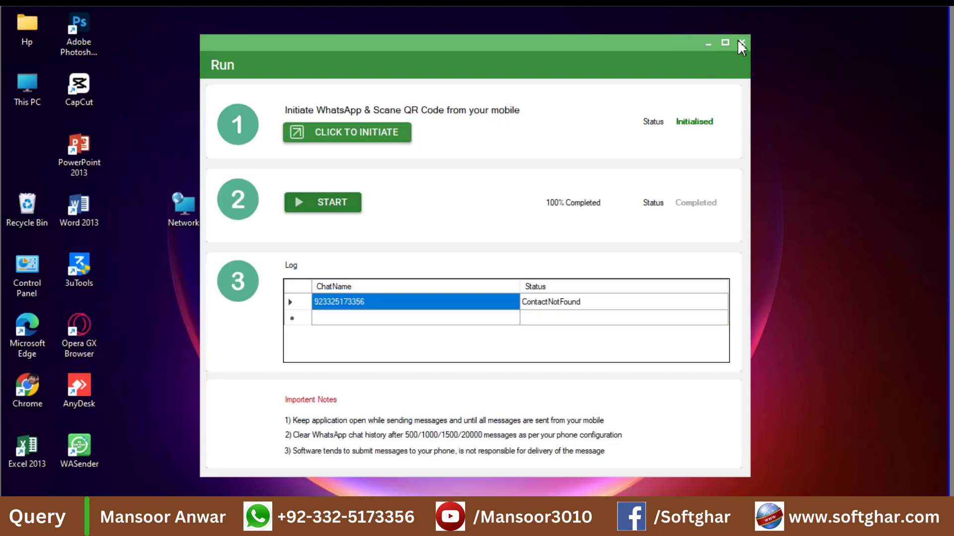
# - Close the run window and WaSender, then copy the Google Drive link from Notepad
pyautogui.click(741, 44)
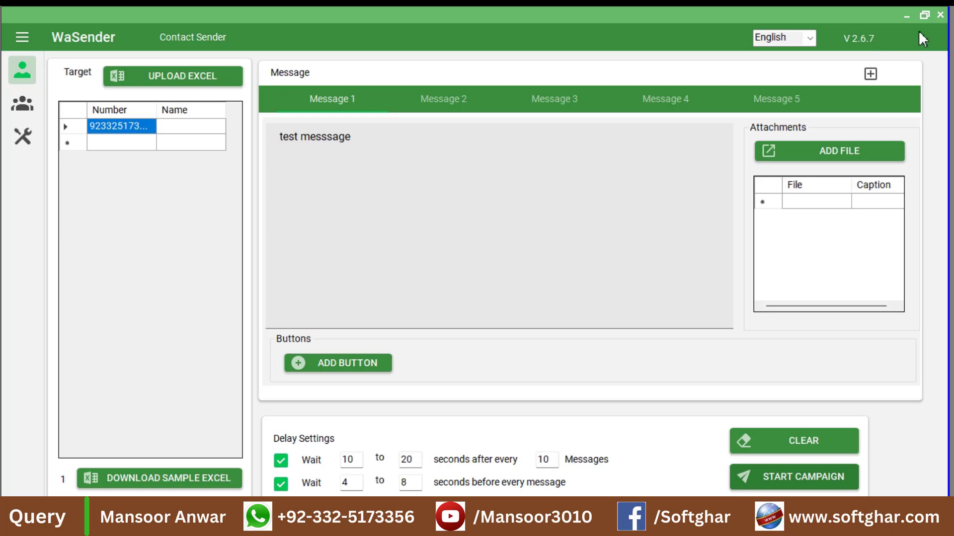
pyautogui.click(940, 15)
pyautogui.click(437, 527)
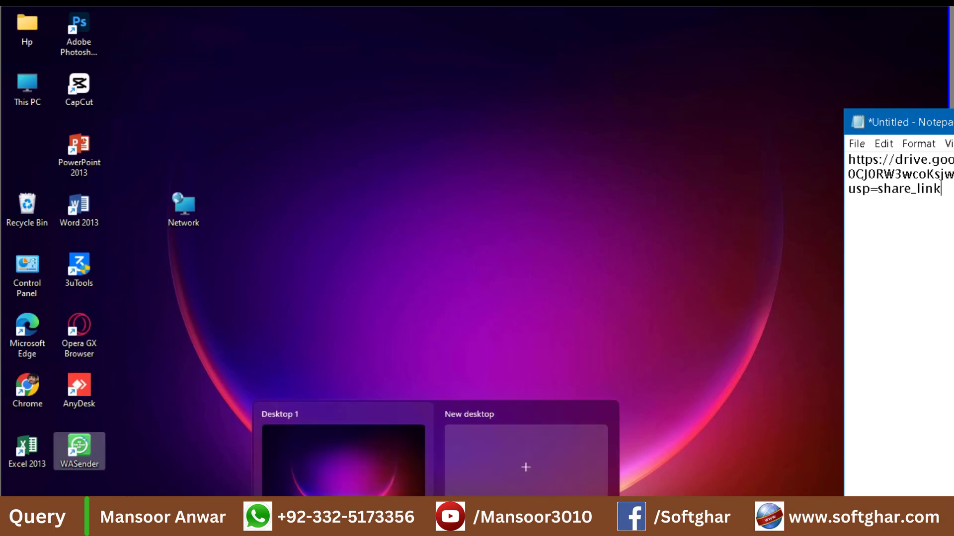
pyautogui.hotkey('ctrl', 'a')
pyautogui.rightClick(886, 166)
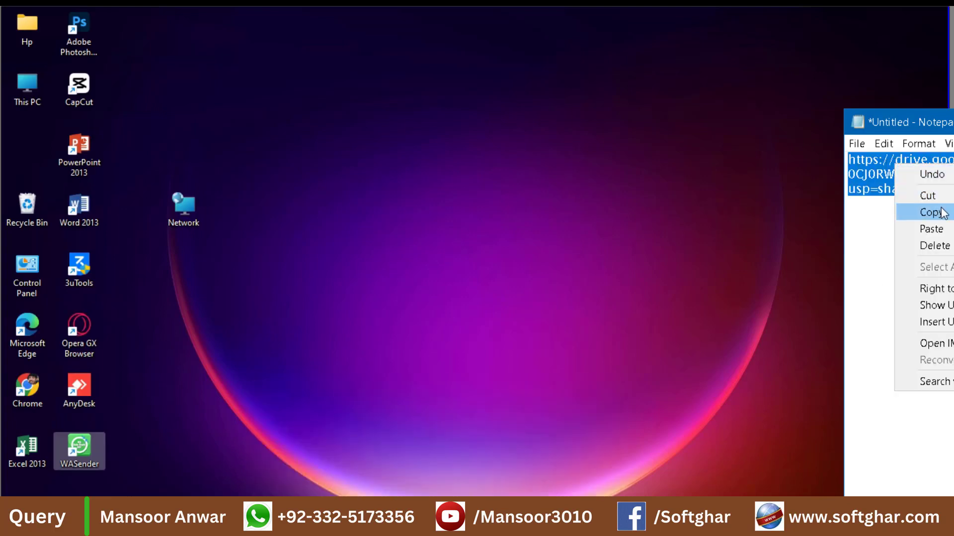
pyautogui.click(929, 211)
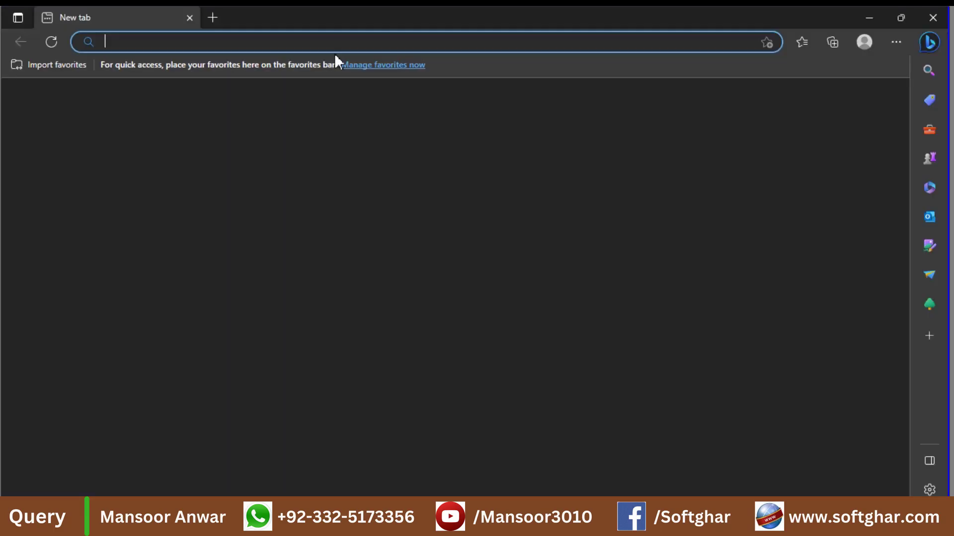
# - Download WA Sender FO.rar from the pasted Google Drive link and show it in its folder
pyautogui.hotkey('ctrl', 'v')
pyautogui.press('Return')
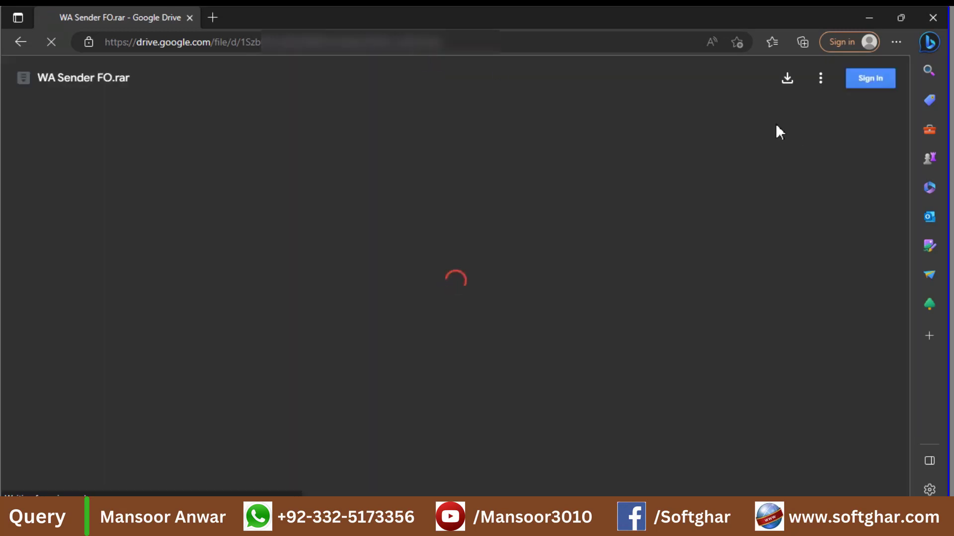
pyautogui.click(786, 76)
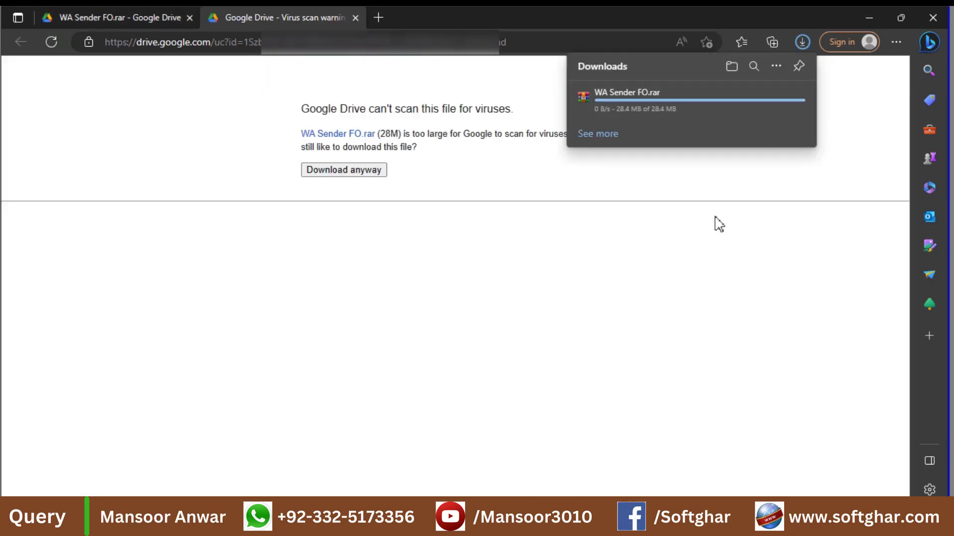
pyautogui.click(738, 70)
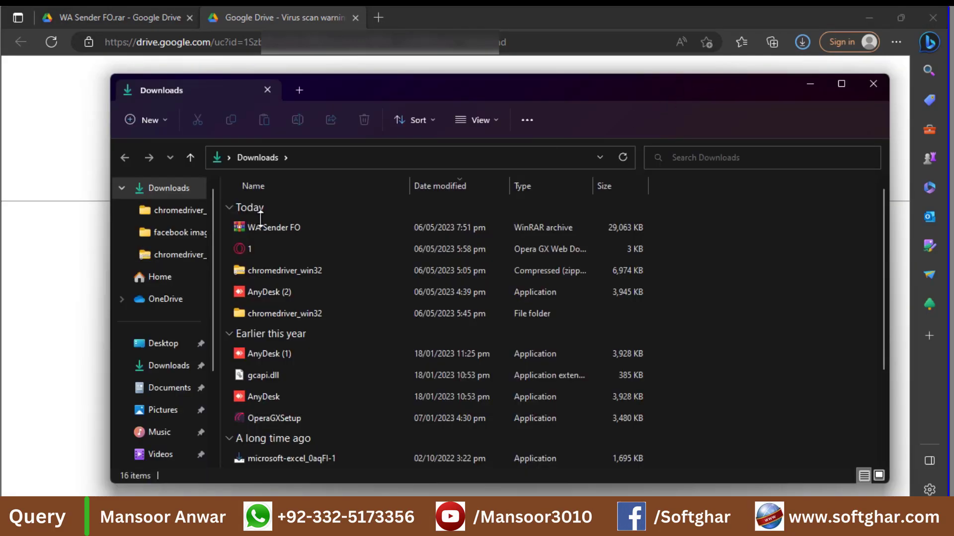
# - Move the downloaded WA Sender FO.rar into D:\Installer, replacing the old archive
pyautogui.click(253, 228)
pyautogui.click(259, 226)
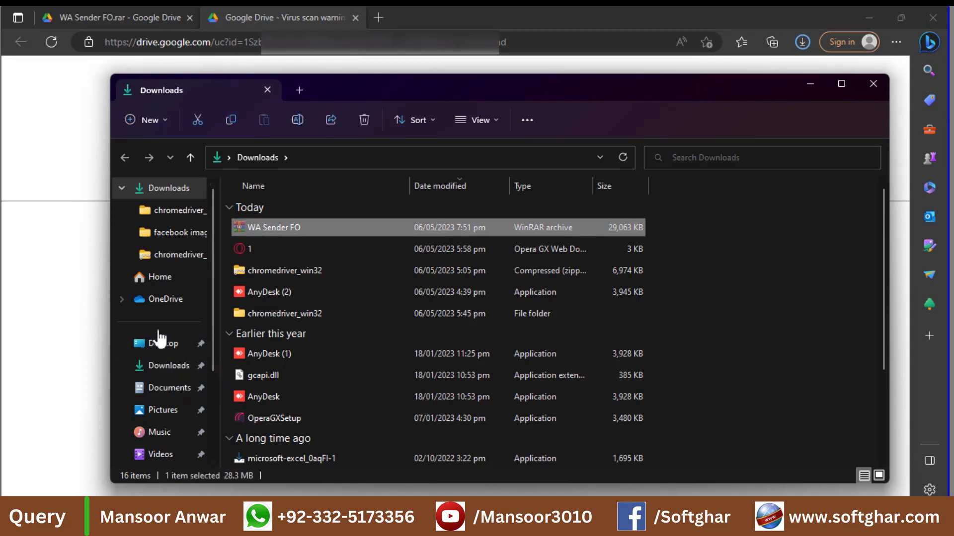
pyautogui.click(161, 364)
pyautogui.scroll(-2, 171, 417)
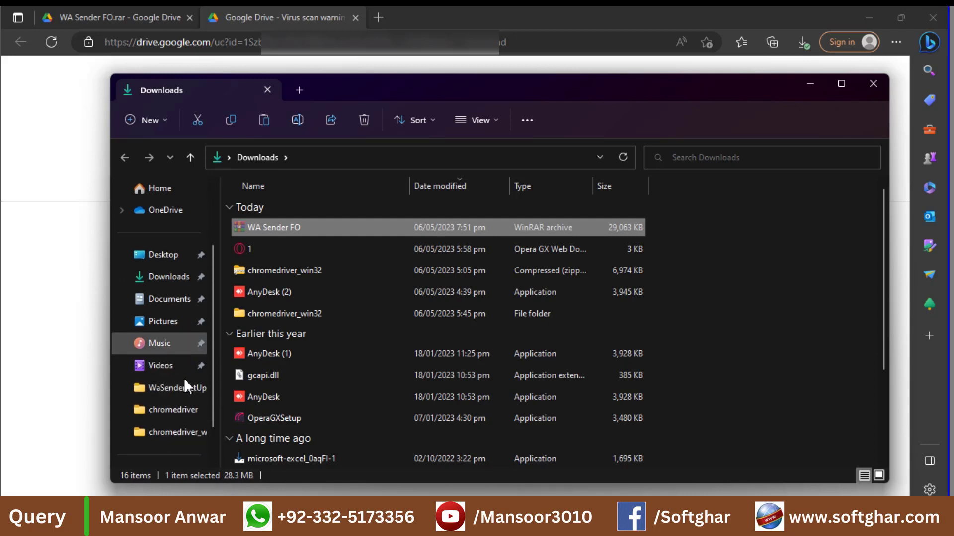
pyautogui.scroll(-2, 184, 387)
pyautogui.click(164, 432)
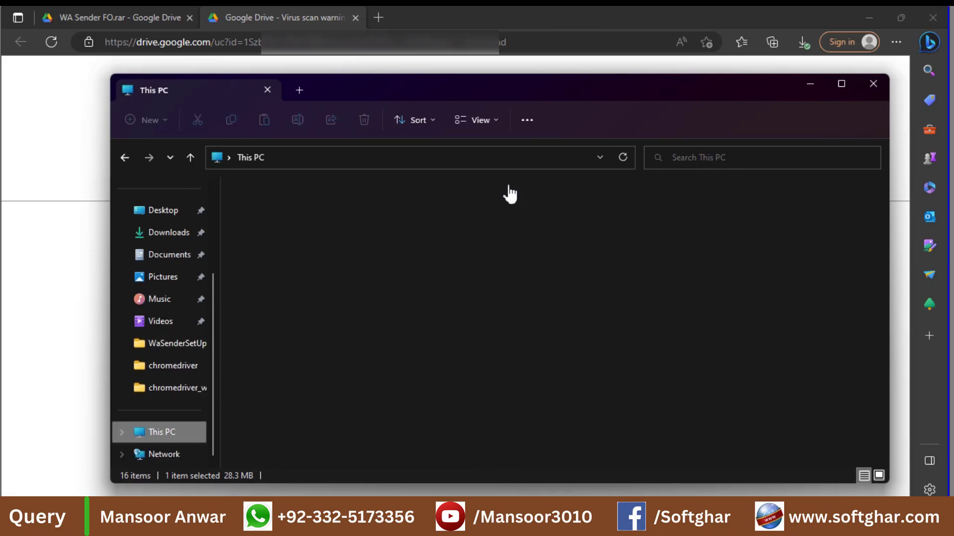
pyautogui.doubleClick(507, 223)
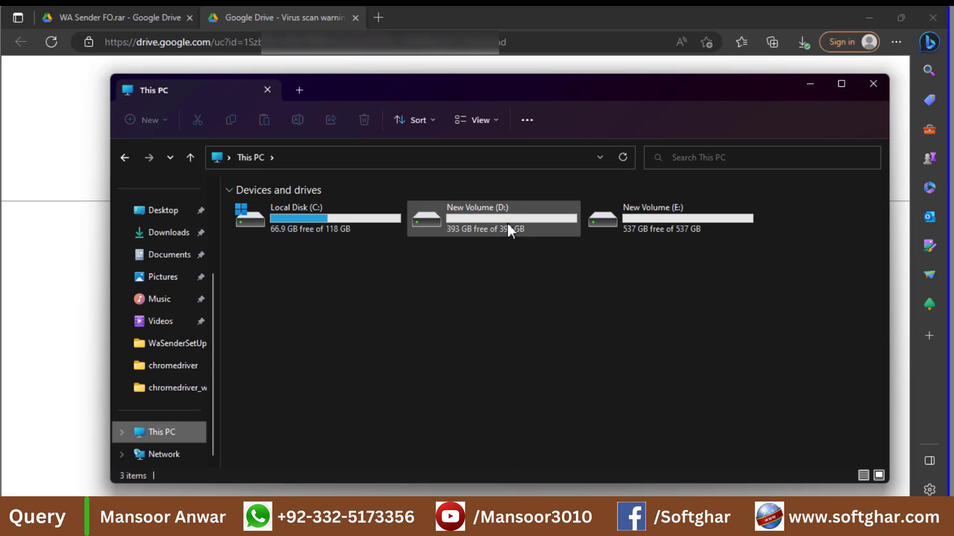
pyautogui.doubleClick(261, 208)
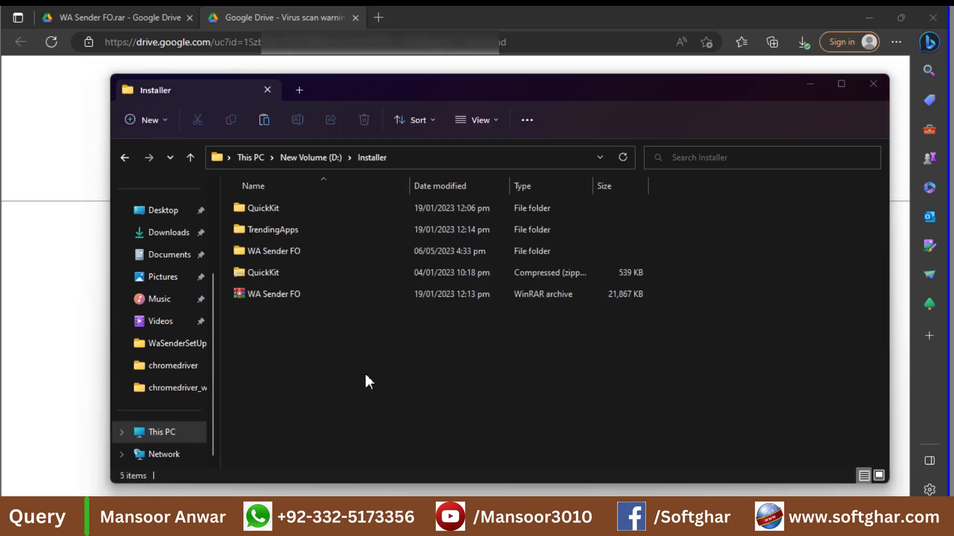
pyautogui.hotkey('ctrl', 'v')
pyautogui.click(279, 168)
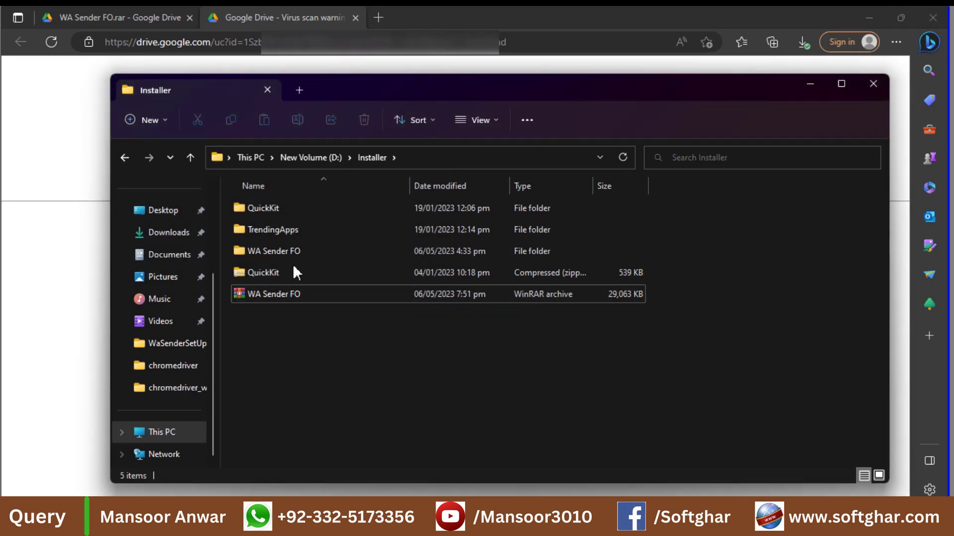
# - Rename the old WA Sender FO folder to 'WA Sender FO _old' and reselect the new archive
pyautogui.click(283, 255)
pyautogui.press('F2')
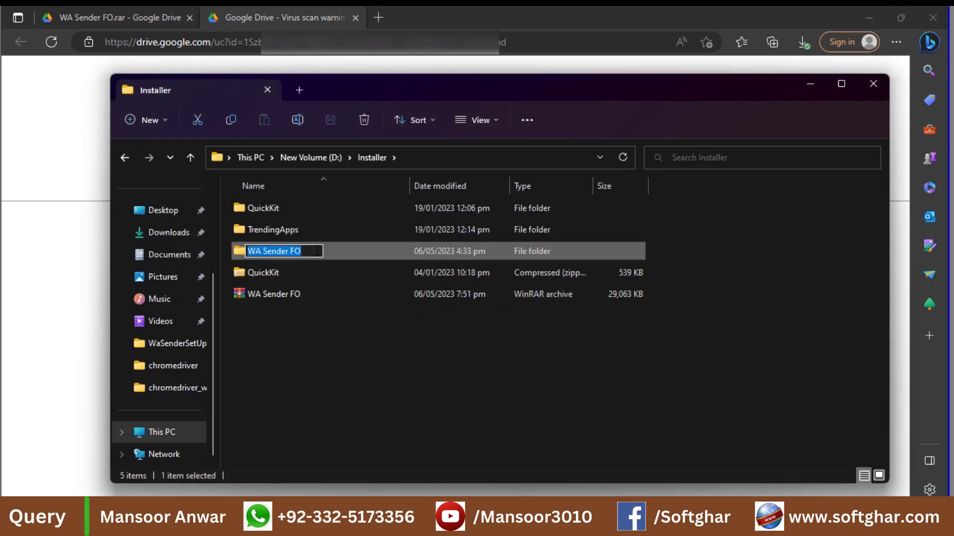
pyautogui.click(319, 253)
pyautogui.write('_ol')
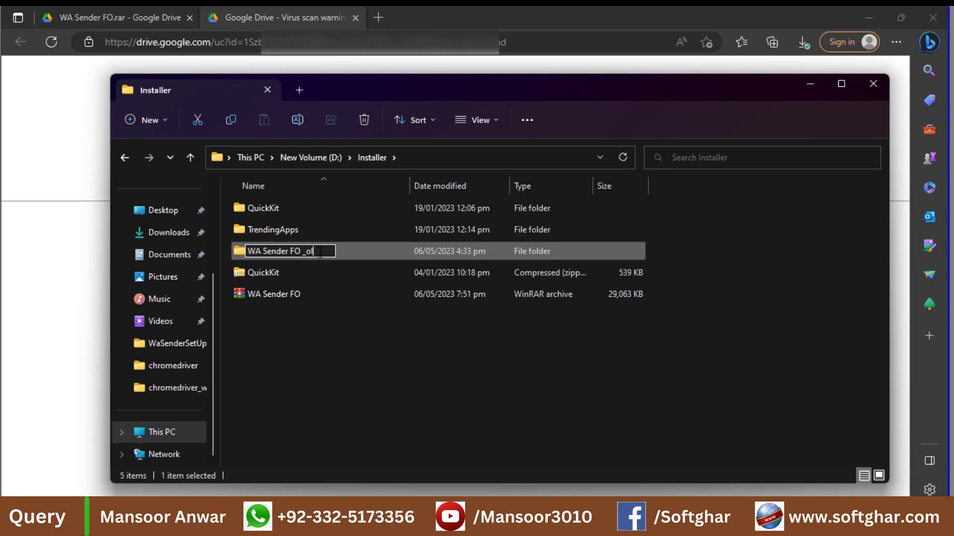
pyautogui.write('d')
pyautogui.press('Return')
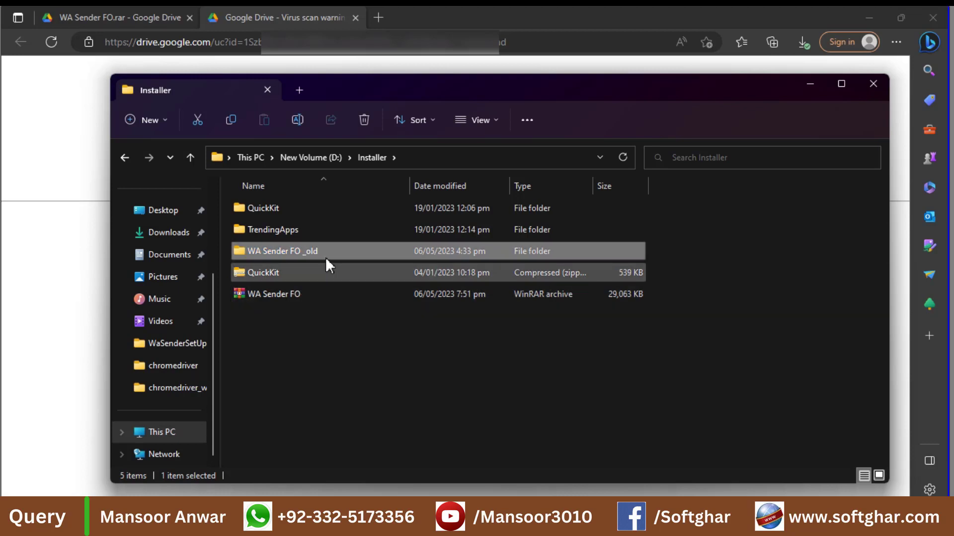
pyautogui.doubleClick(326, 257)
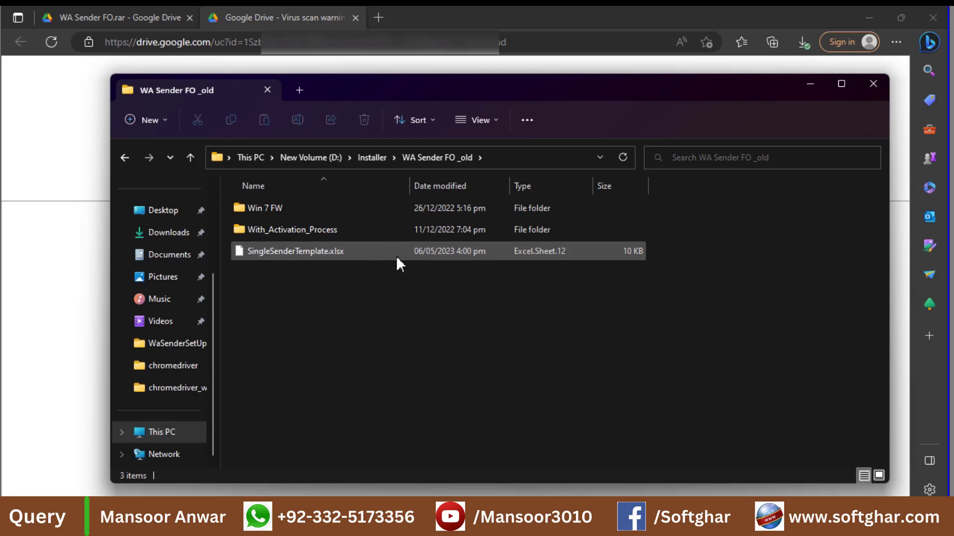
pyautogui.hotkey('alt', 'Up')
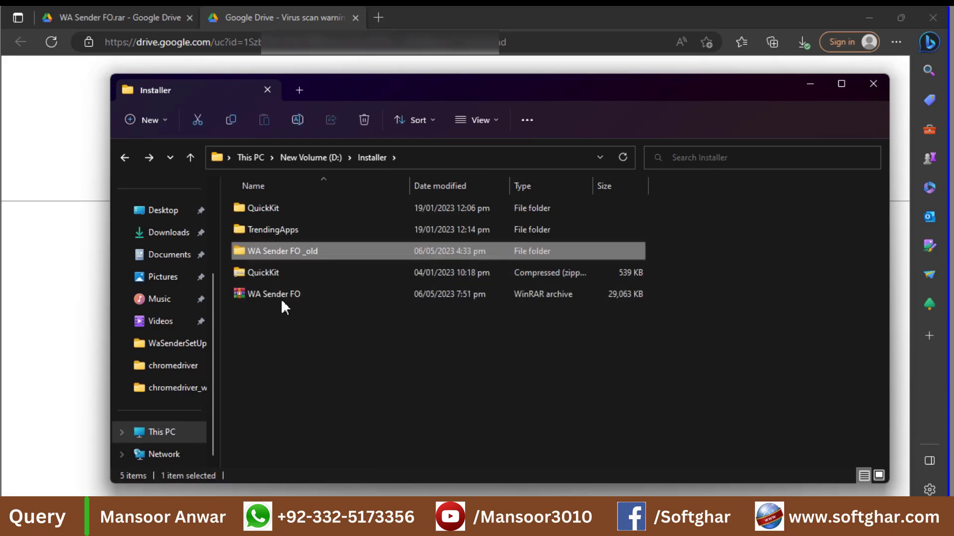
pyautogui.click(281, 296)
# - Extract WA Sender FO.rar with WinRAR into D:\Installer\WA Sender FO and open that folder
pyautogui.rightClick(281, 296)
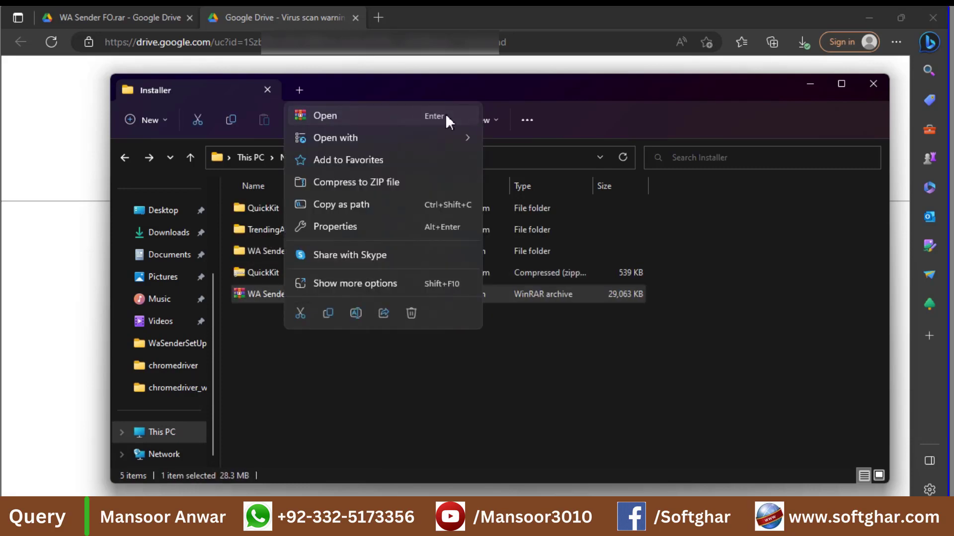
pyautogui.click(446, 115)
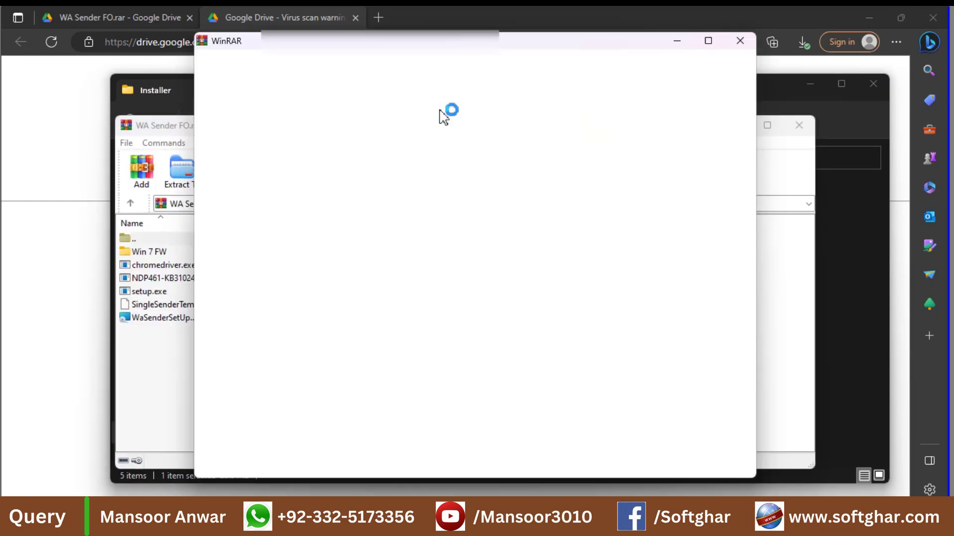
pyautogui.click(739, 40)
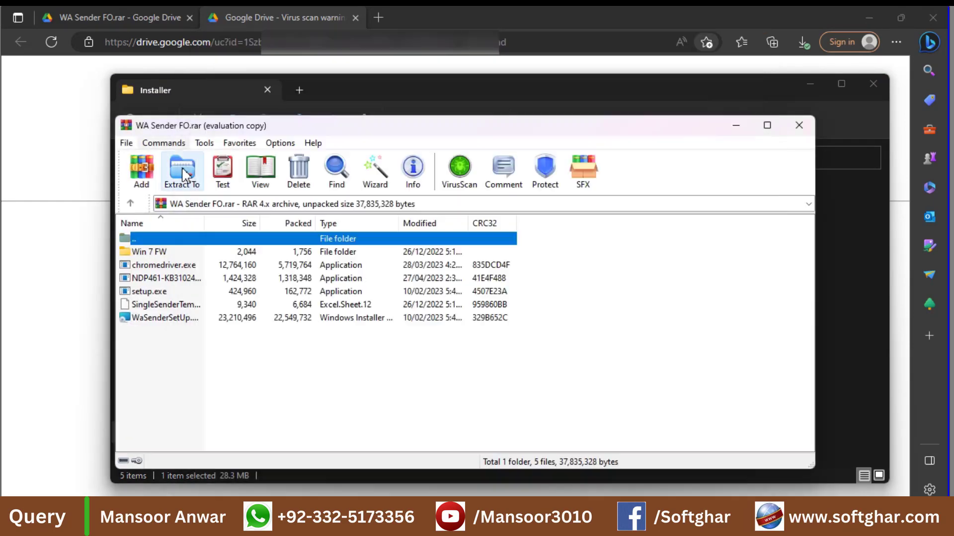
pyautogui.click(182, 169)
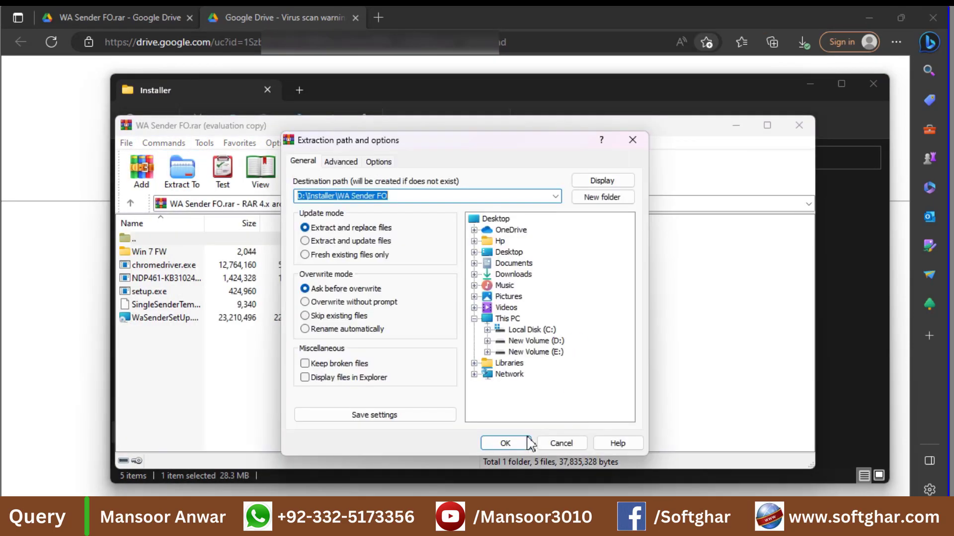
pyautogui.click(505, 444)
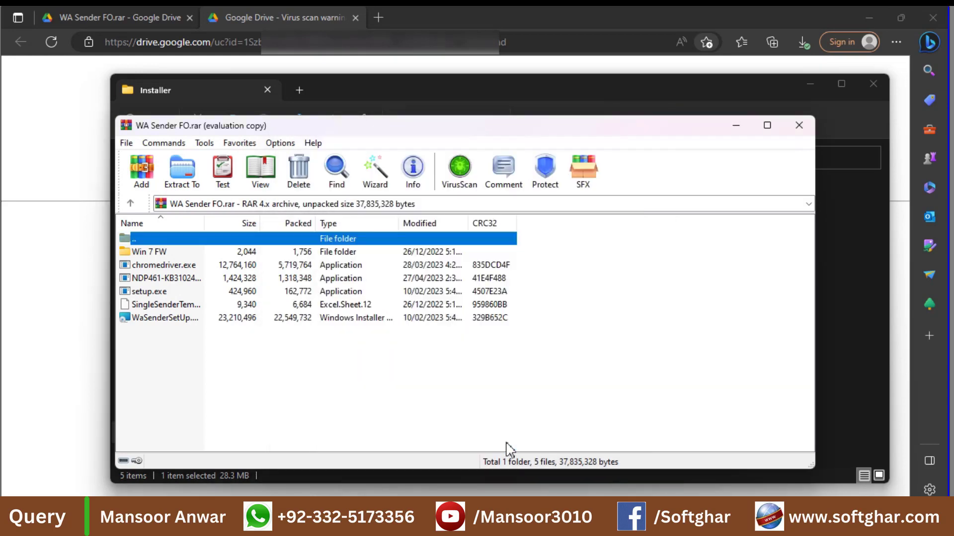
pyautogui.click(799, 125)
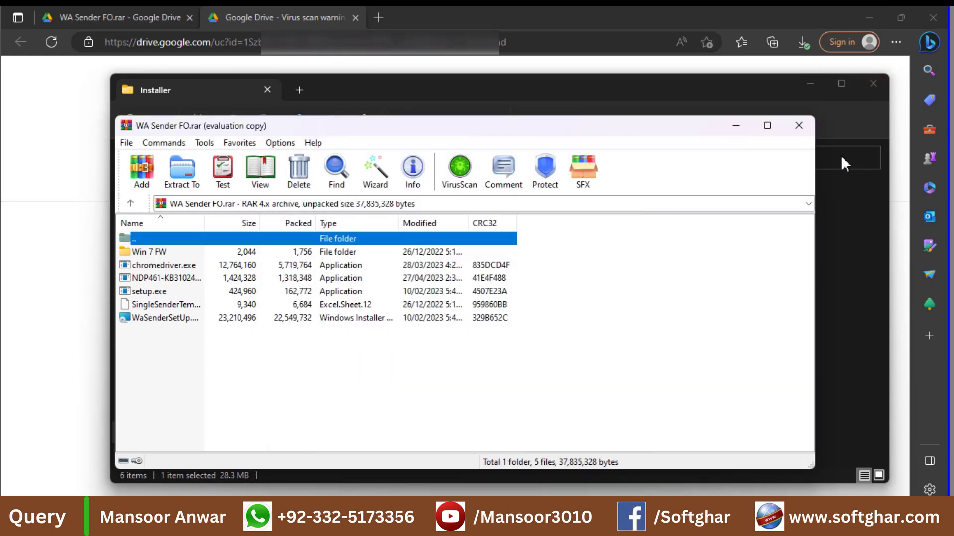
pyautogui.doubleClick(276, 250)
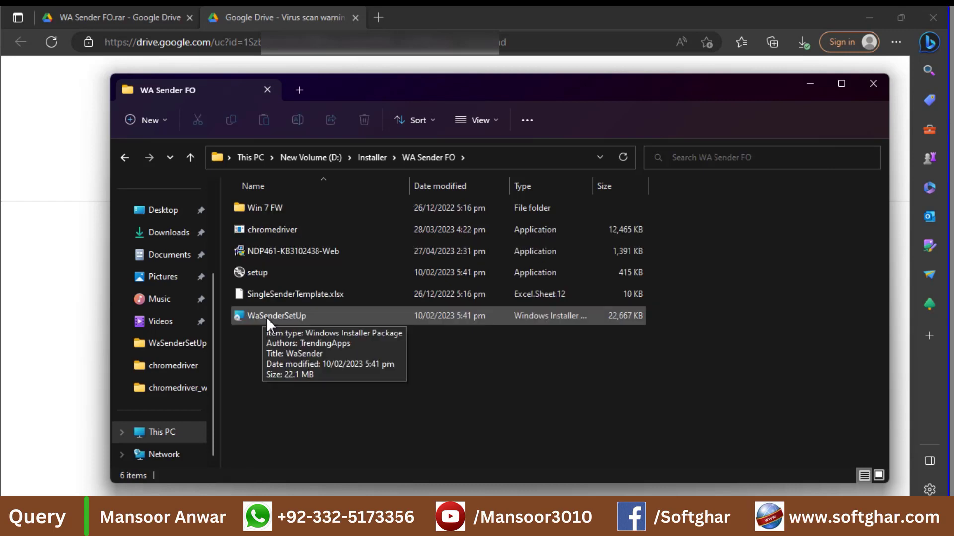
# - Run setup and dismiss the 'another version is already installed' error
pyautogui.doubleClick(243, 272)
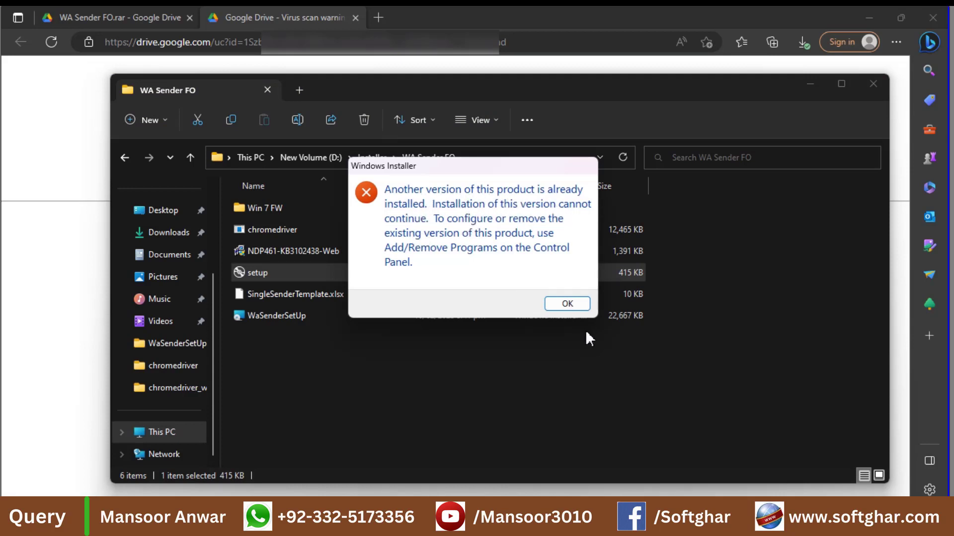
pyautogui.click(558, 303)
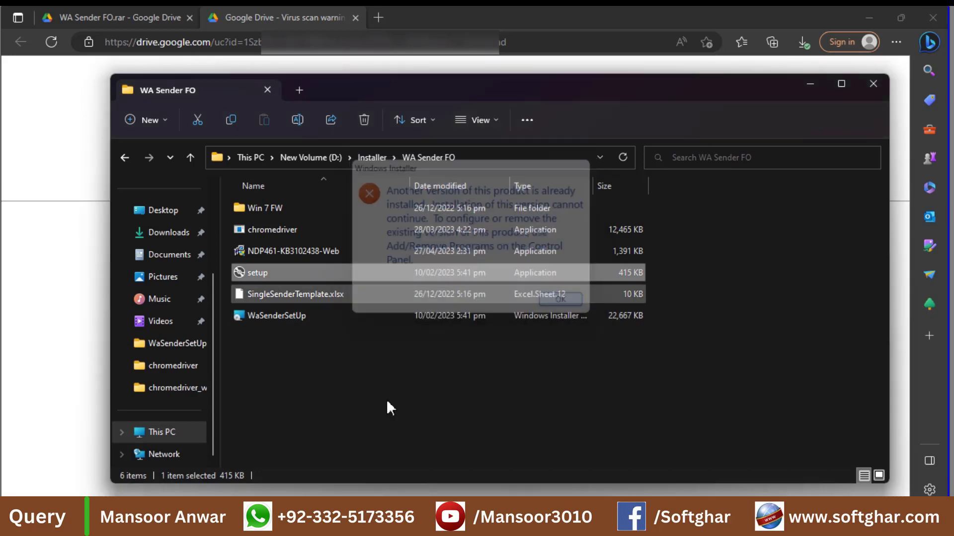
pyautogui.click(376, 404)
# - Open Programs and Features through the Run command appwiz.cpl
pyautogui.press('super+r')
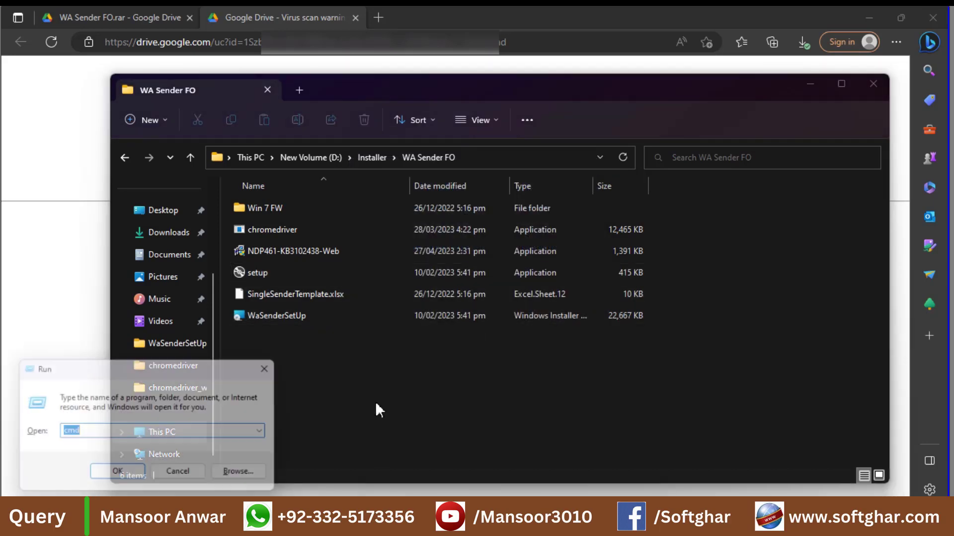
pyautogui.write('appwiz.cpl')
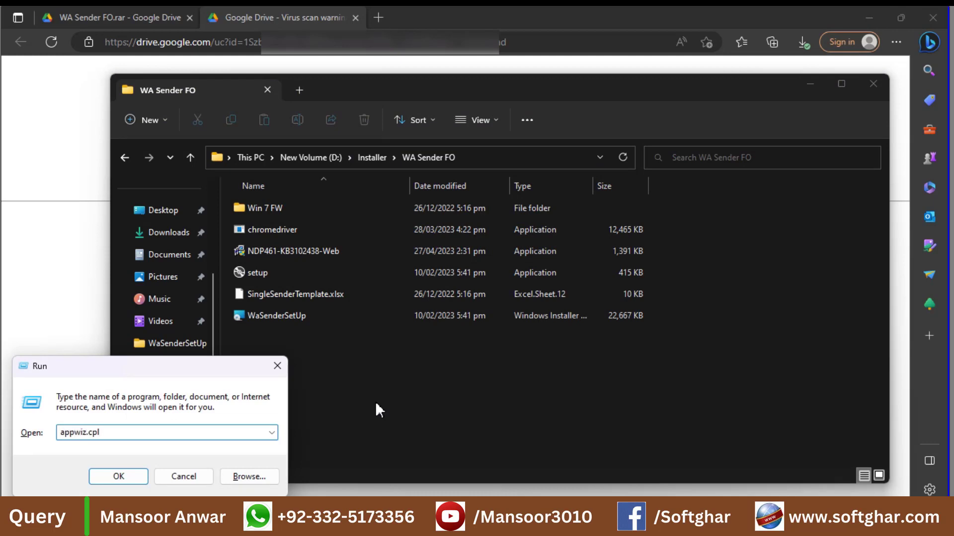
pyautogui.press('Return')
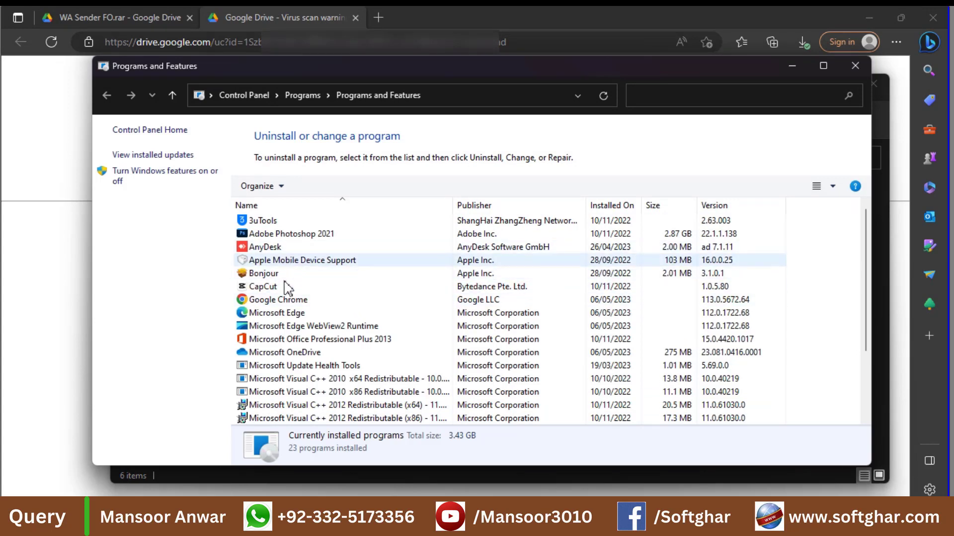
# - Uninstall WaSenderSetUp 2.6.7, then close Programs and Features and the browser
pyautogui.click(284, 284)
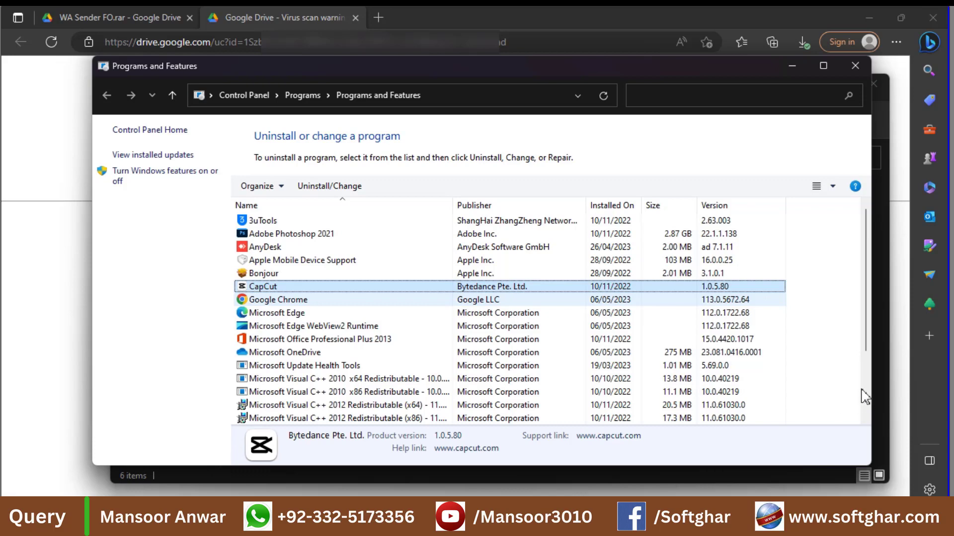
pyautogui.scroll(-1, 865, 400)
pyautogui.scroll(-1, 381, 359)
pyautogui.scroll(-1, 379, 357)
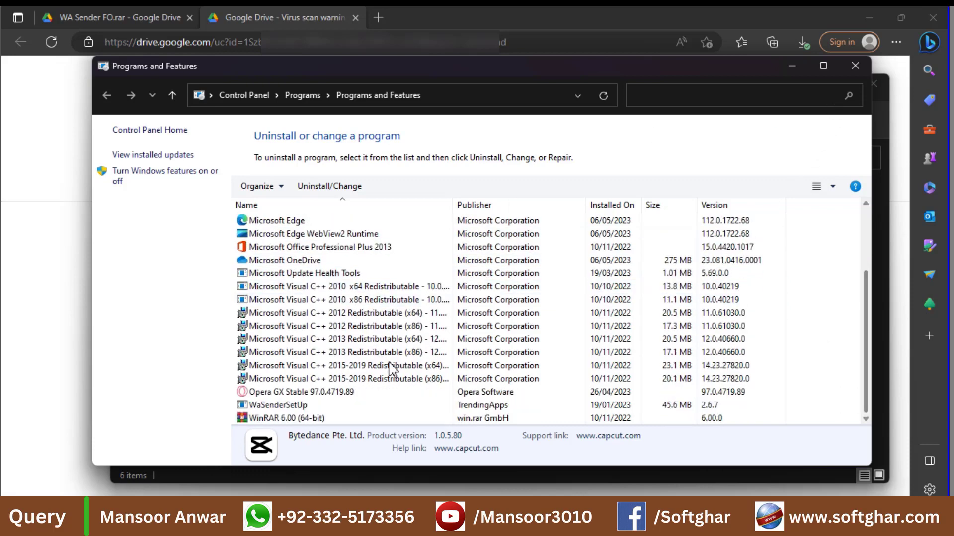
pyautogui.click(283, 408)
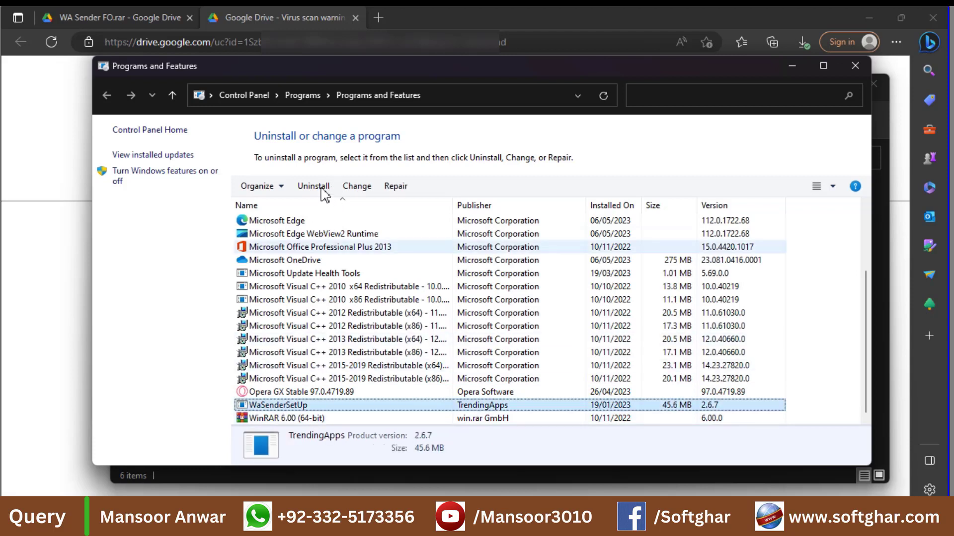
pyautogui.click(318, 188)
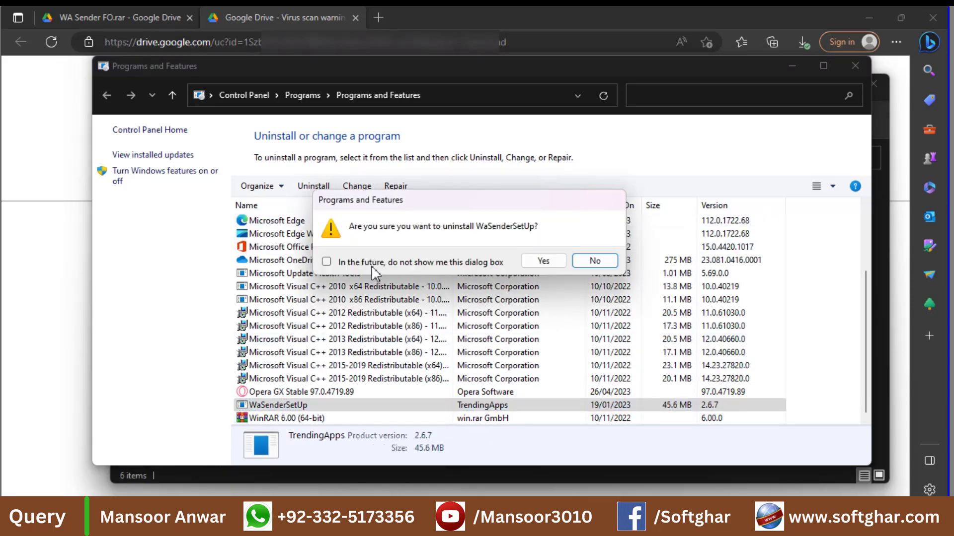
pyautogui.click(371, 263)
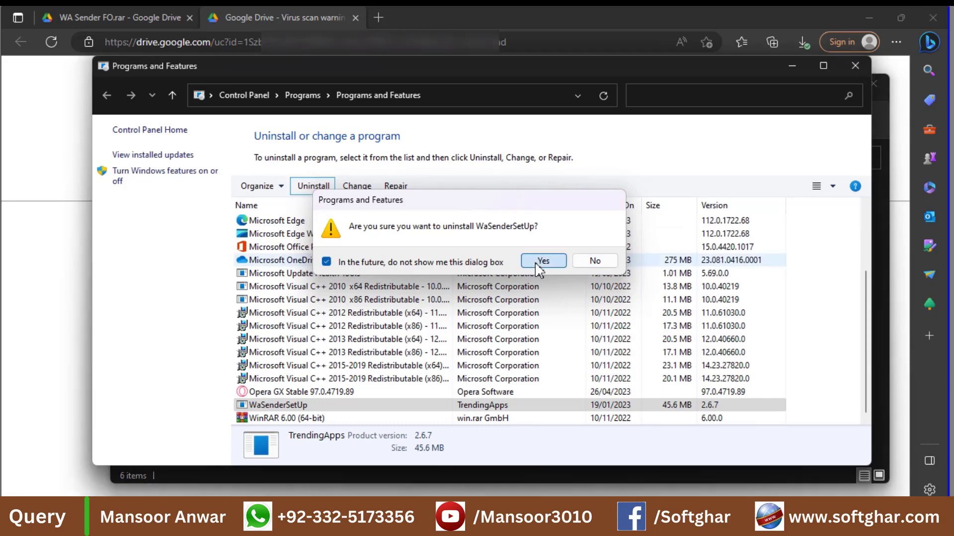
pyautogui.click(536, 264)
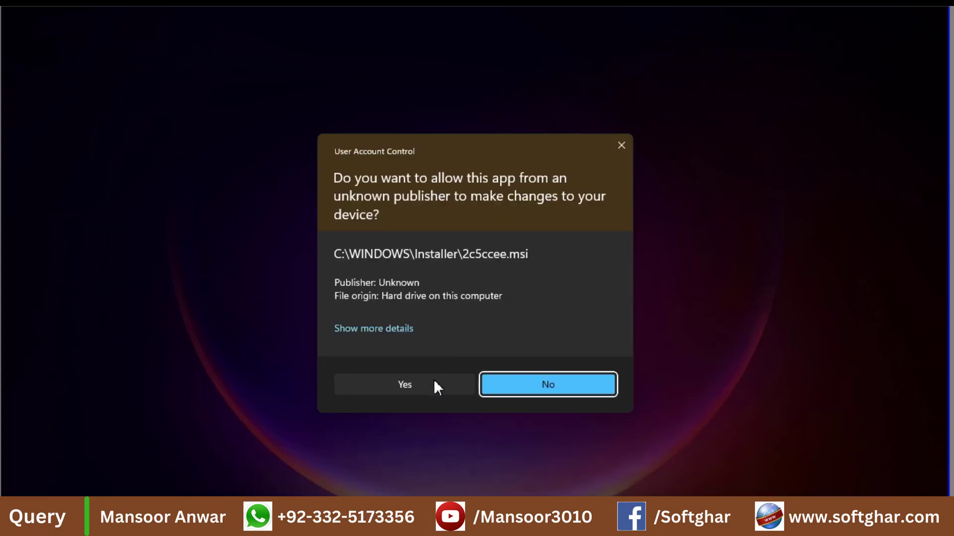
pyautogui.click(434, 381)
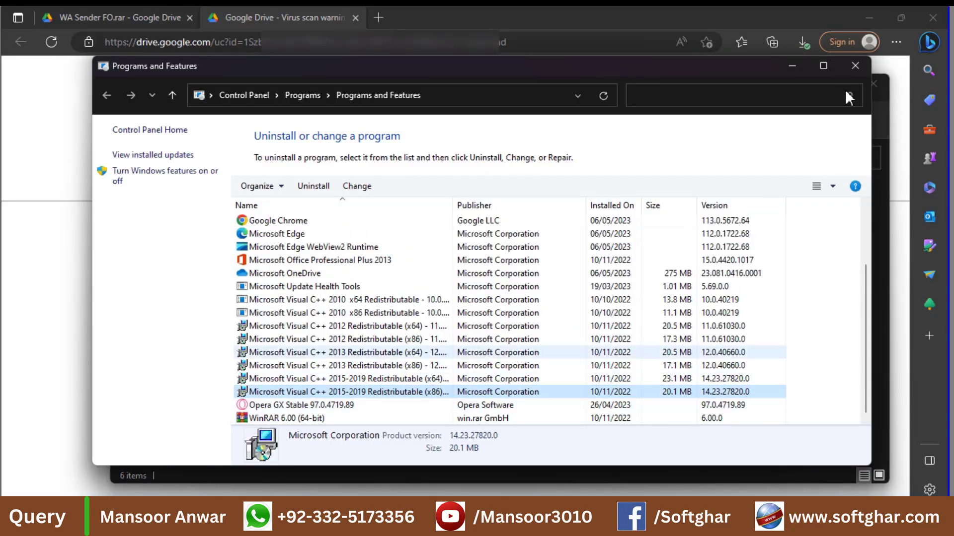
pyautogui.click(855, 67)
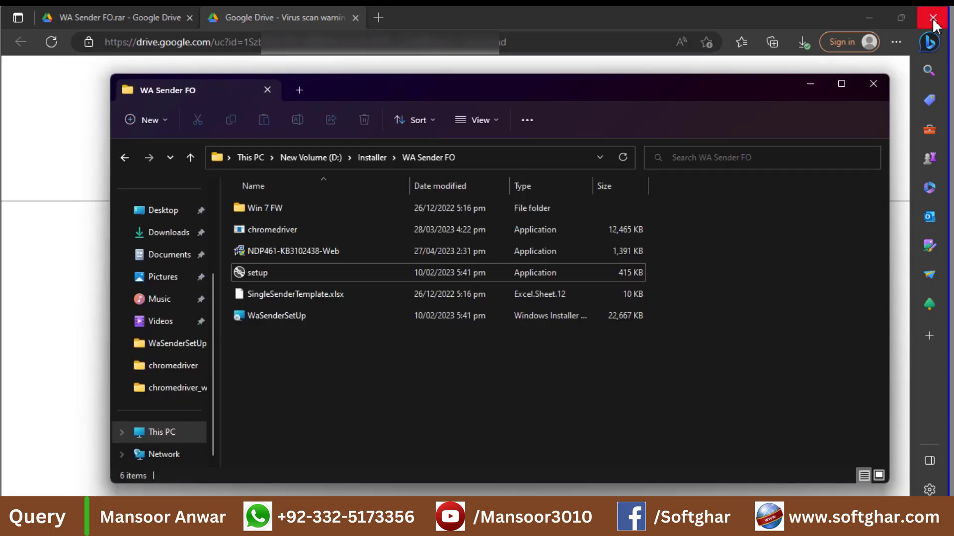
pyautogui.click(932, 25)
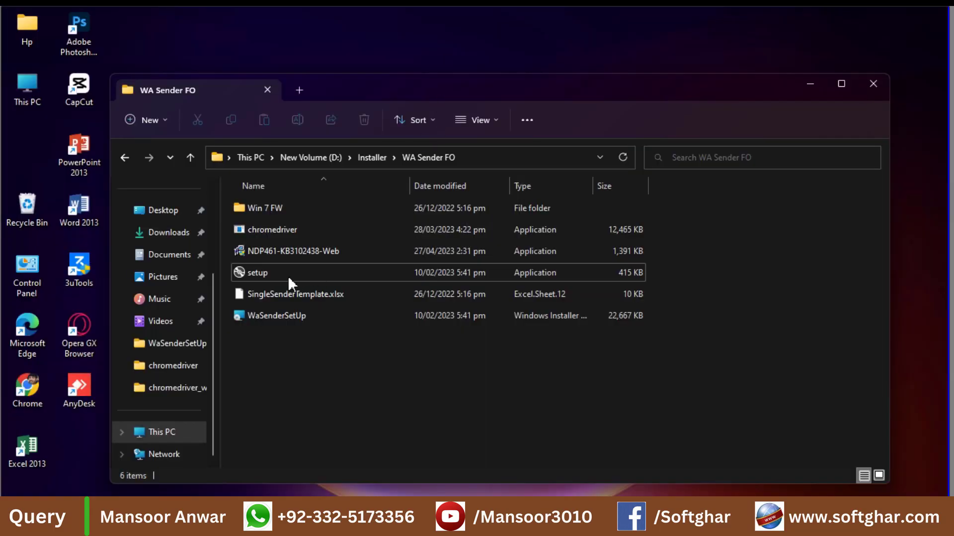
# - Launch the WaSenderSetUp installer and return to its installation folder page after a cancelled attempt
pyautogui.doubleClick(253, 274)
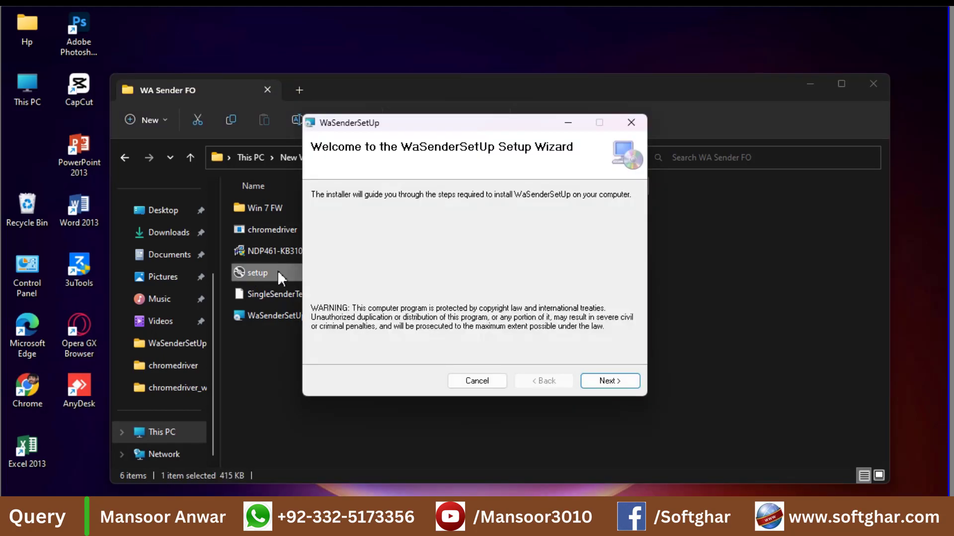
pyautogui.click(601, 385)
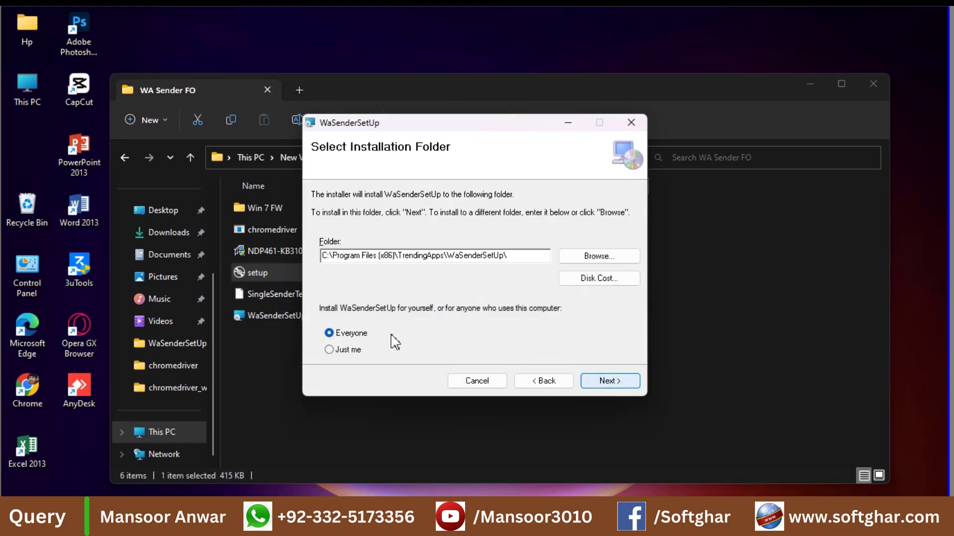
pyautogui.click(605, 386)
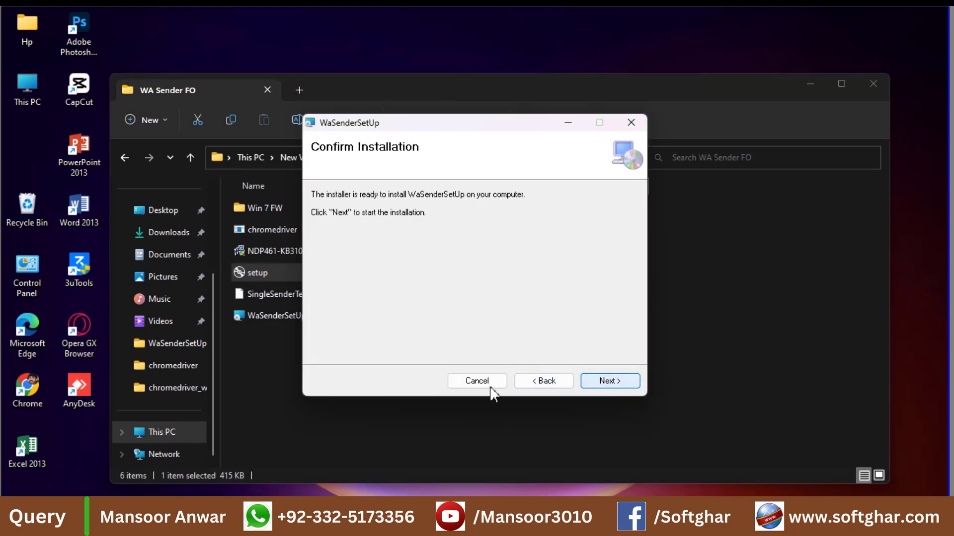
pyautogui.click(464, 388)
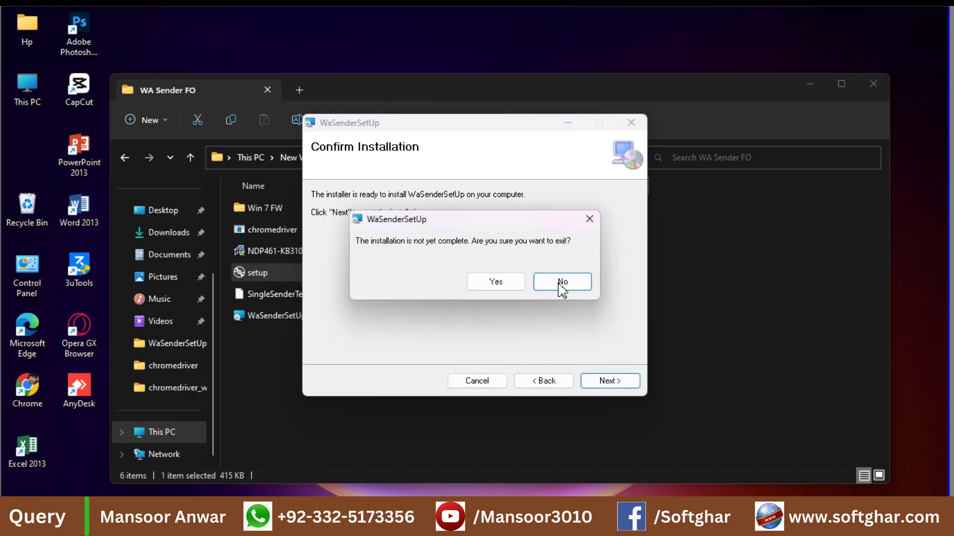
pyautogui.press('Return')
pyautogui.click(541, 381)
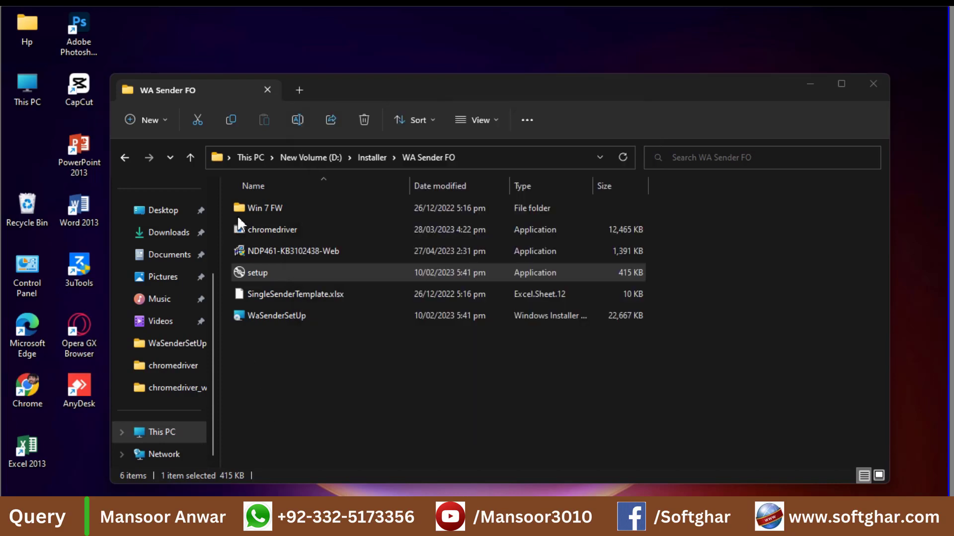
# - Set the install folder to D:\Installer\TrendingApps\WaSenderSetUp\ and start installing with admin approval
pyautogui.click(374, 158)
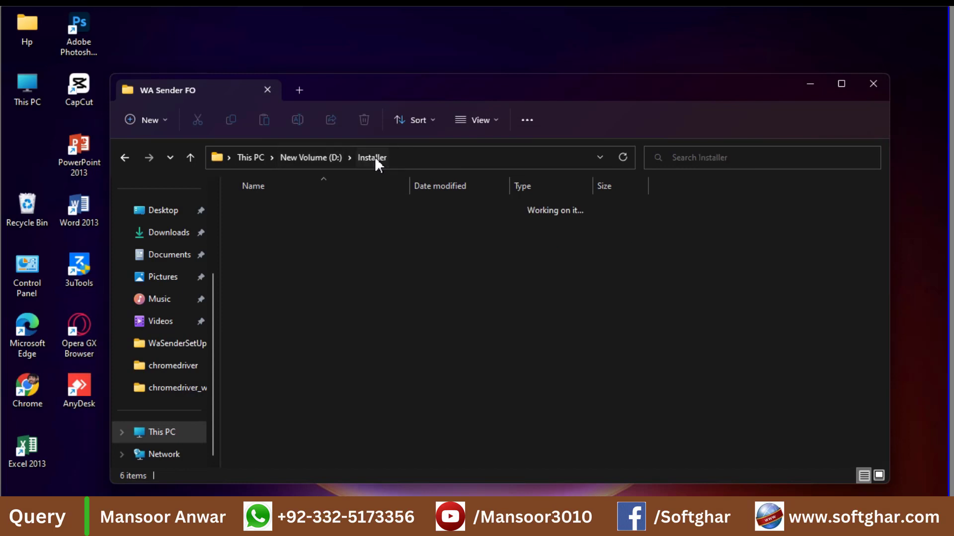
pyautogui.doubleClick(293, 230)
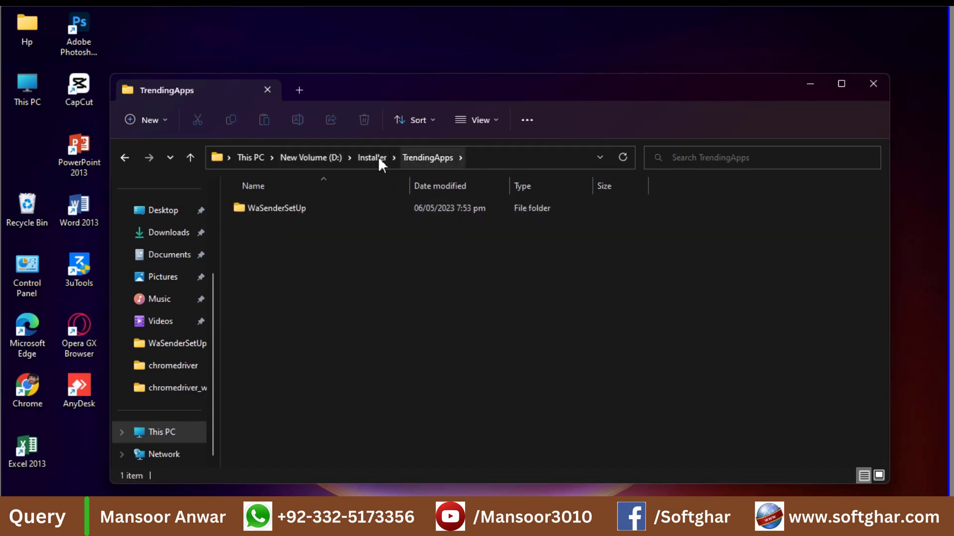
pyautogui.click(398, 158)
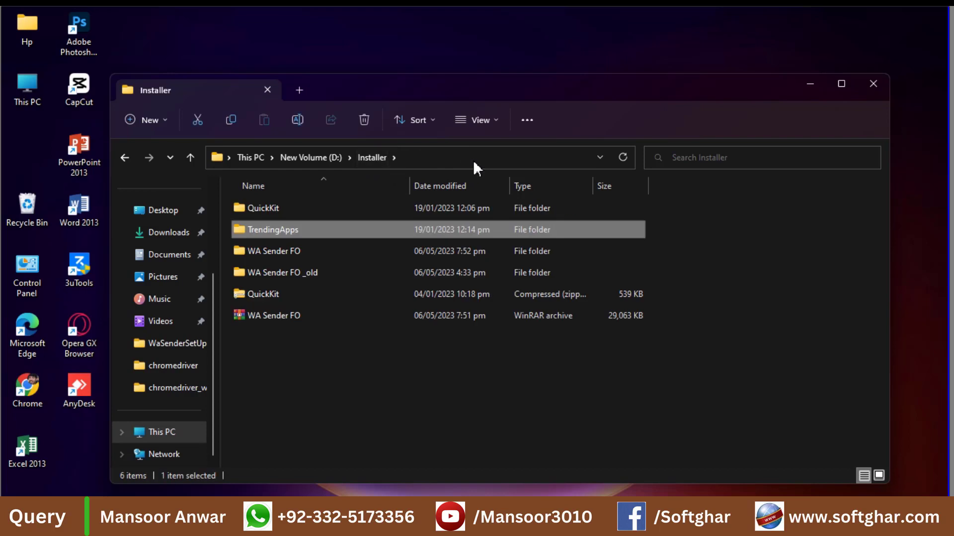
pyautogui.click(473, 160)
pyautogui.hotkey('ctrl', 'c')
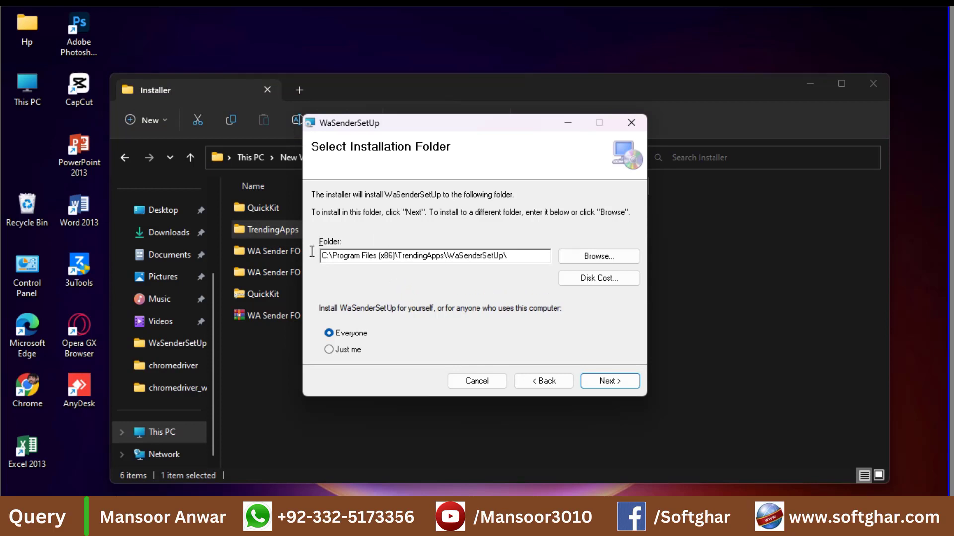
pyautogui.moveTo(322, 255); pyautogui.dragTo(420, 255)
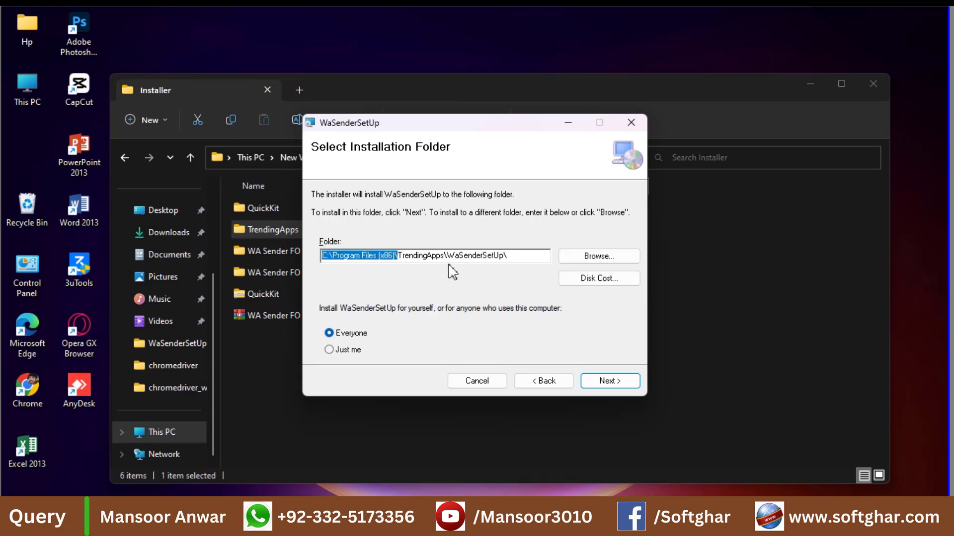
pyautogui.hotkey('ctrl', 'v')
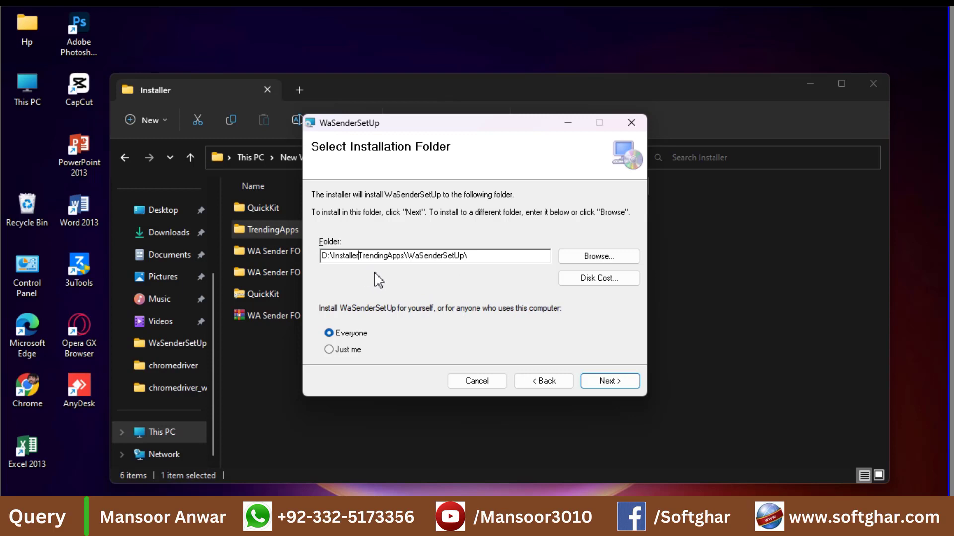
pyautogui.write('\\')
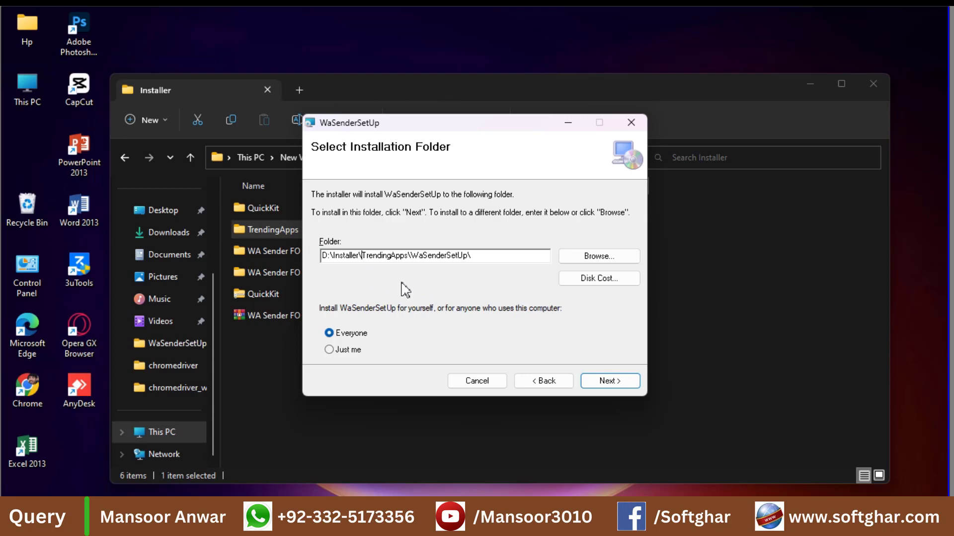
pyautogui.click(611, 382)
pyautogui.click(611, 380)
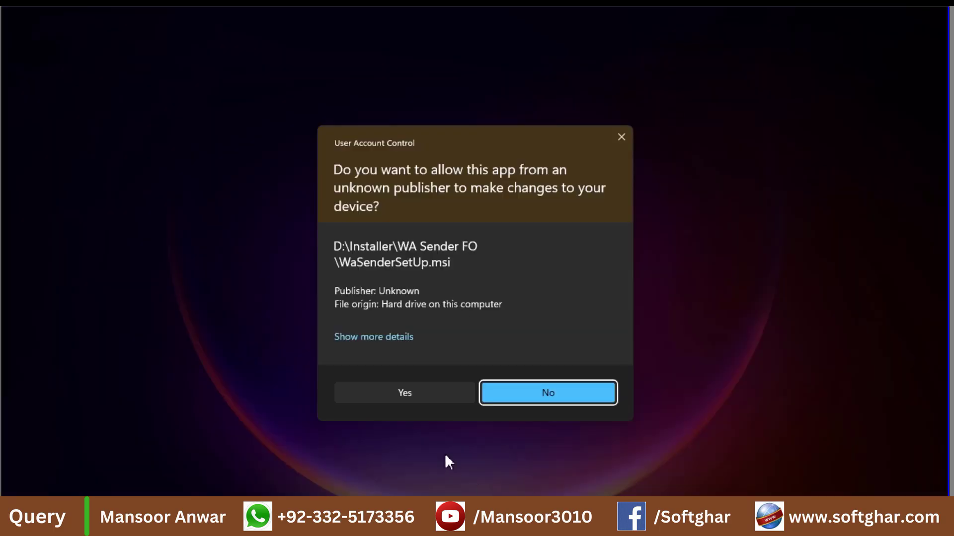
pyautogui.click(421, 396)
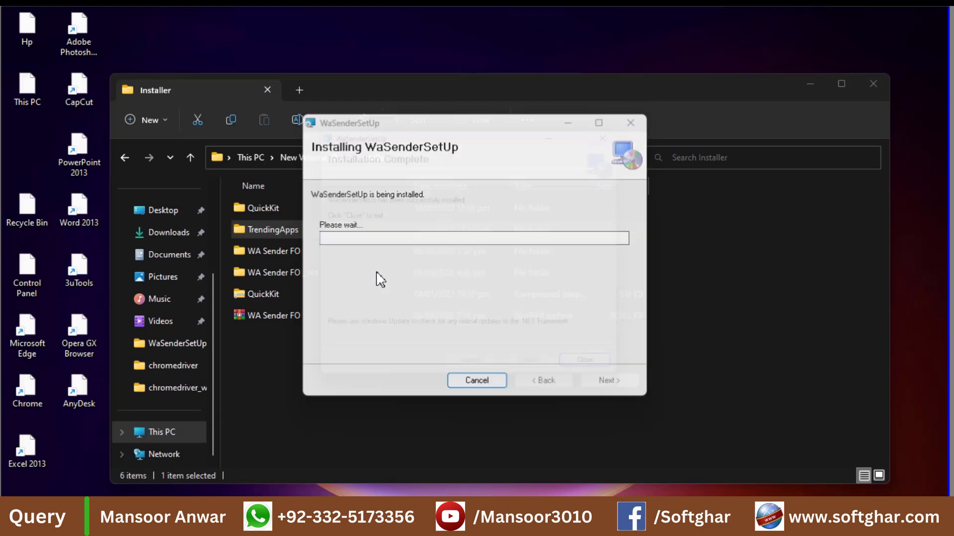
# - Close the installer, launch WaSender, and write 'test message' for one recipient's phone number
pyautogui.click(622, 386)
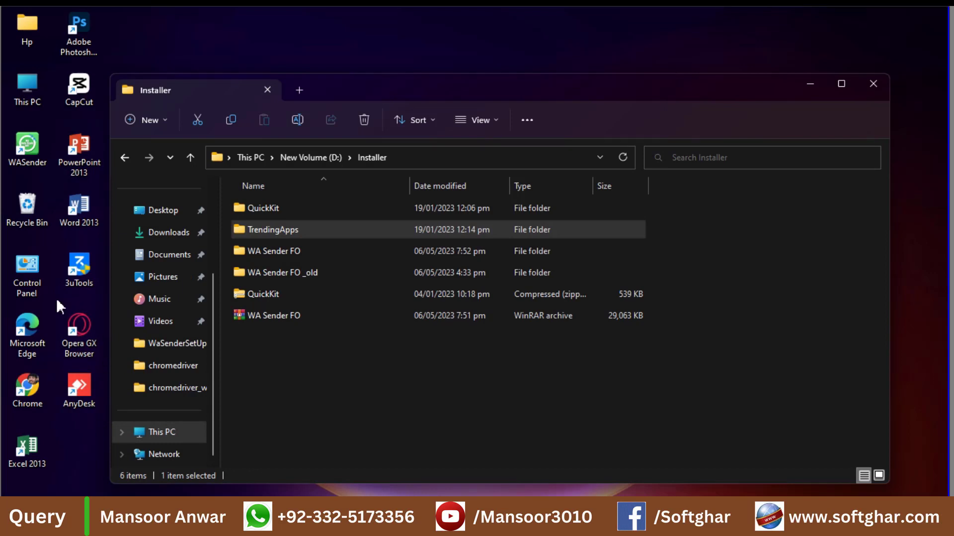
pyautogui.click(34, 139)
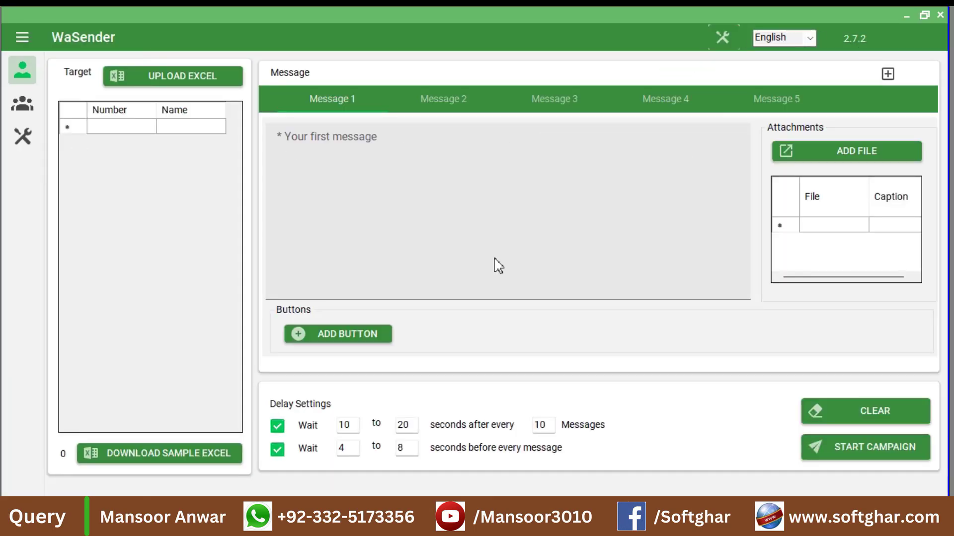
pyautogui.click(440, 218)
pyautogui.write('te')
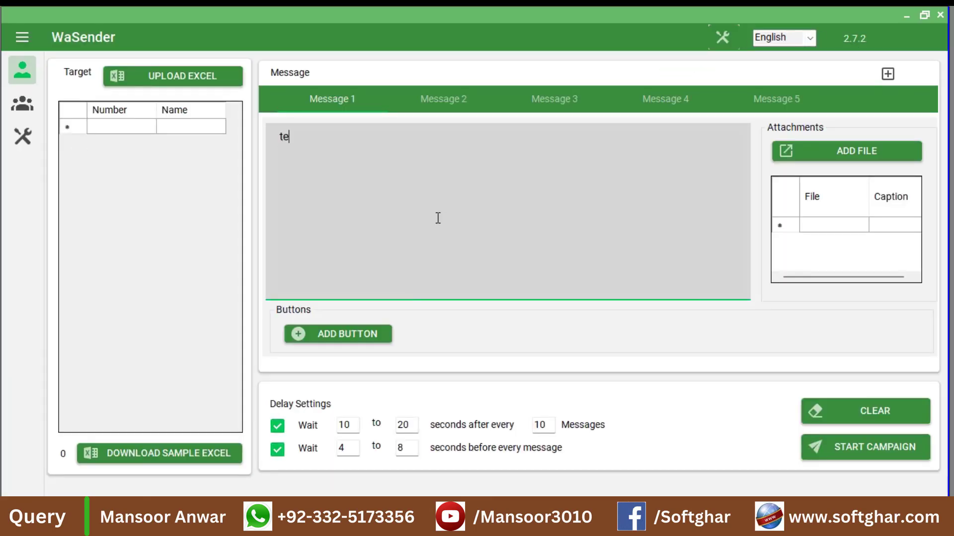
pyautogui.write('st message')
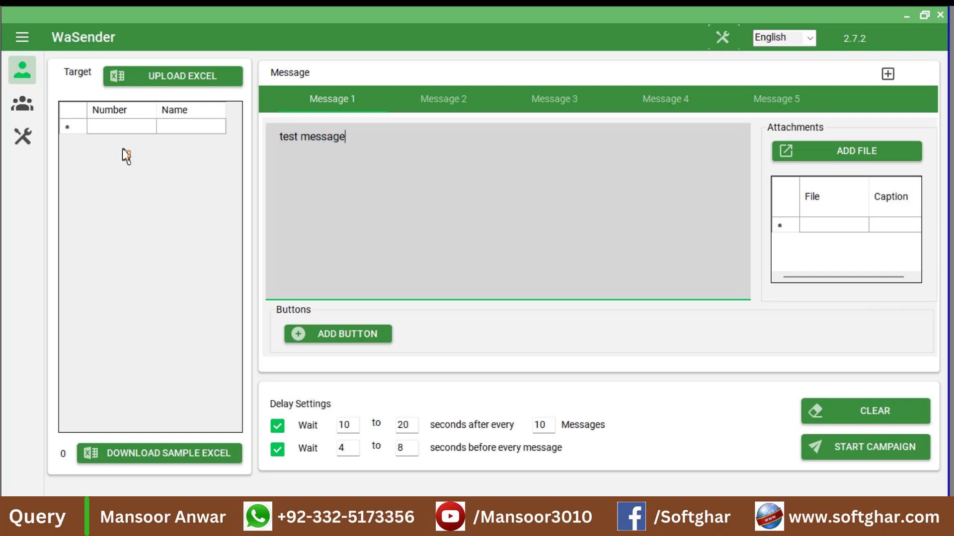
pyautogui.click(115, 133)
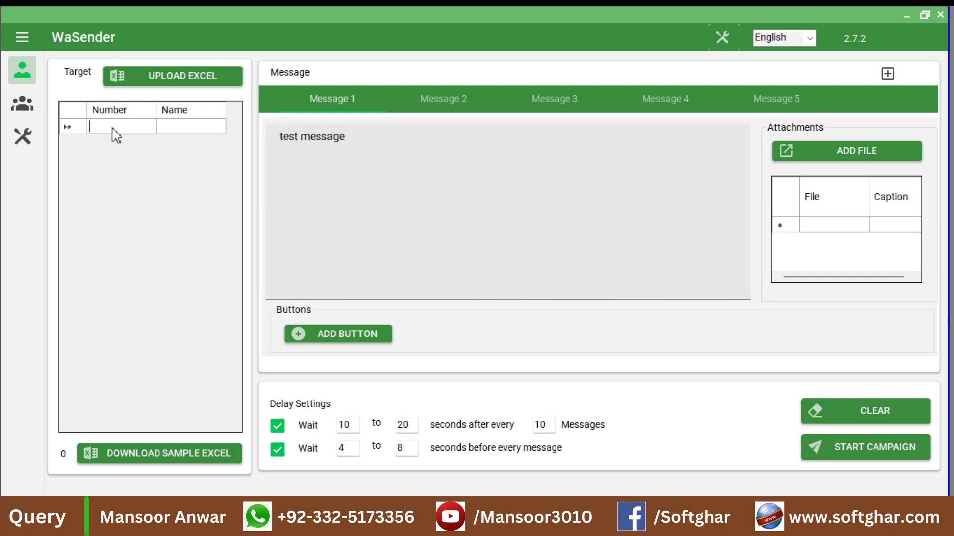
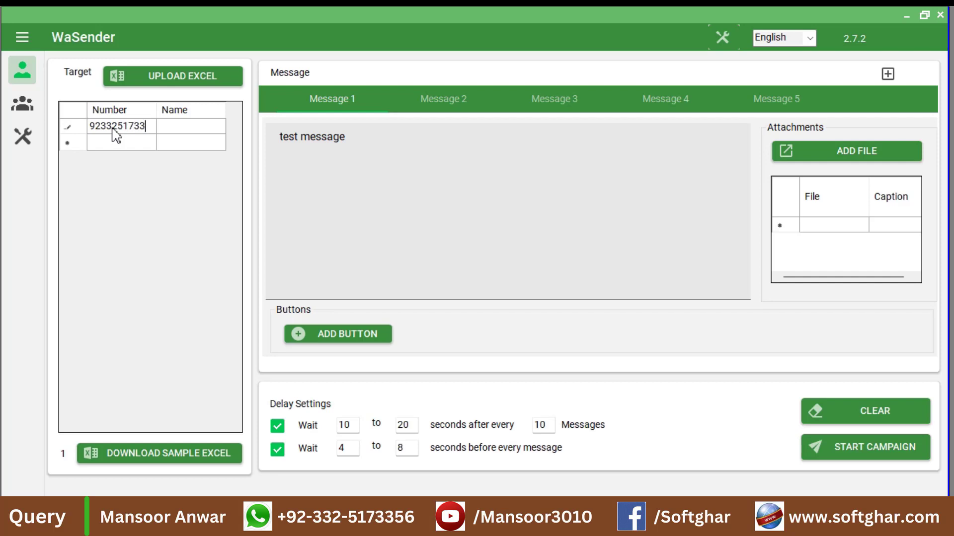
# - Start campaign 'test 2', dismiss the Chrome Driver version mismatch error, and close the run window
pyautogui.click(883, 443)
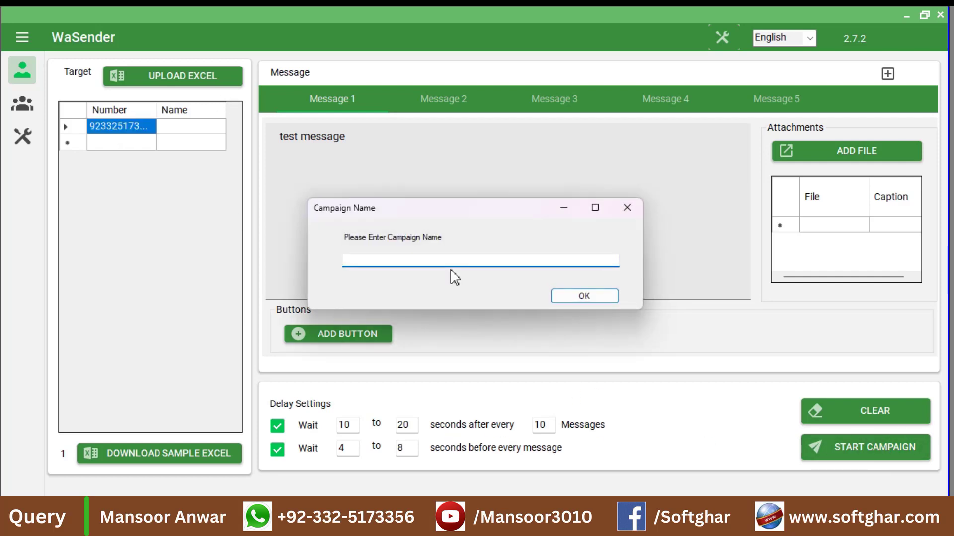
pyautogui.write('test 2')
pyautogui.click(581, 296)
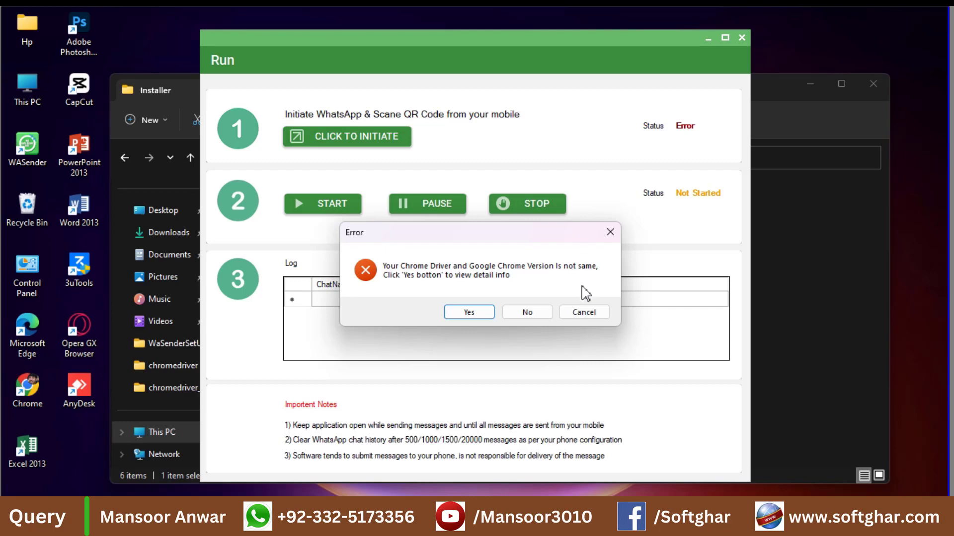
pyautogui.click(535, 312)
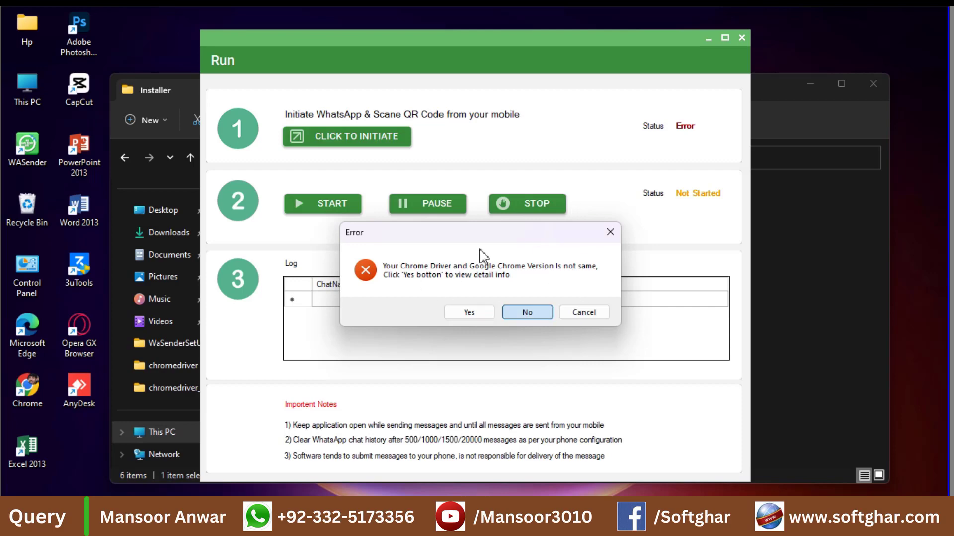
pyautogui.click(741, 39)
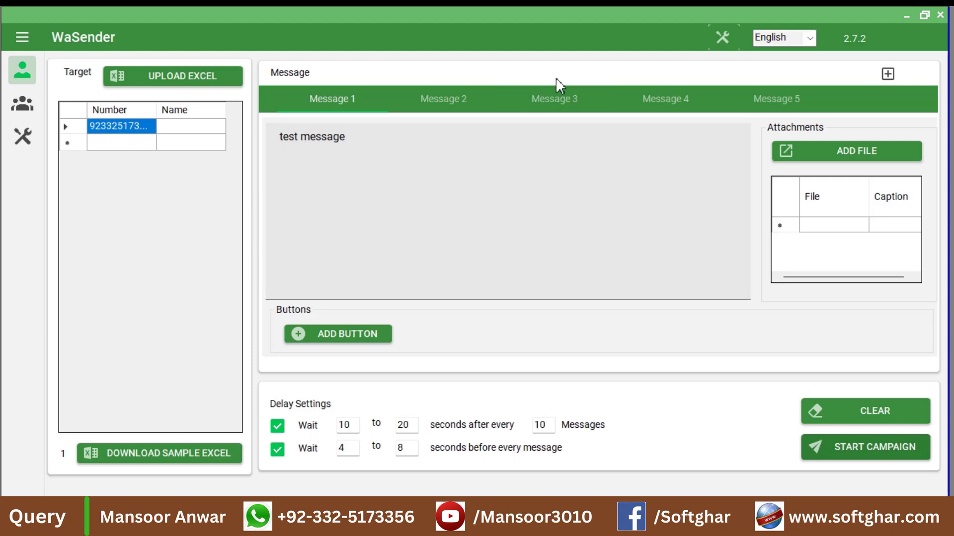
# - Close WaSender and copy chromedriver from the Installer\WA Sender FO folder
pyautogui.click(940, 14)
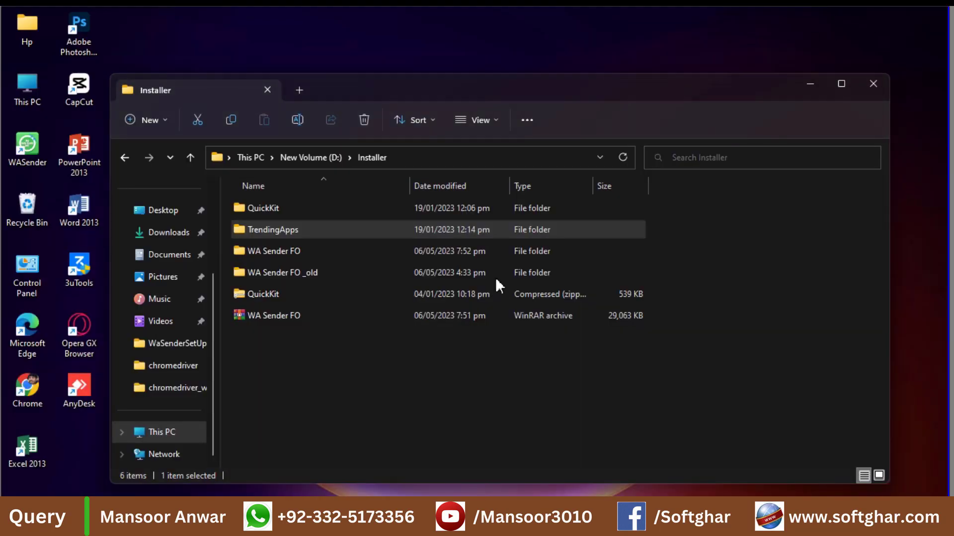
pyautogui.click(289, 232)
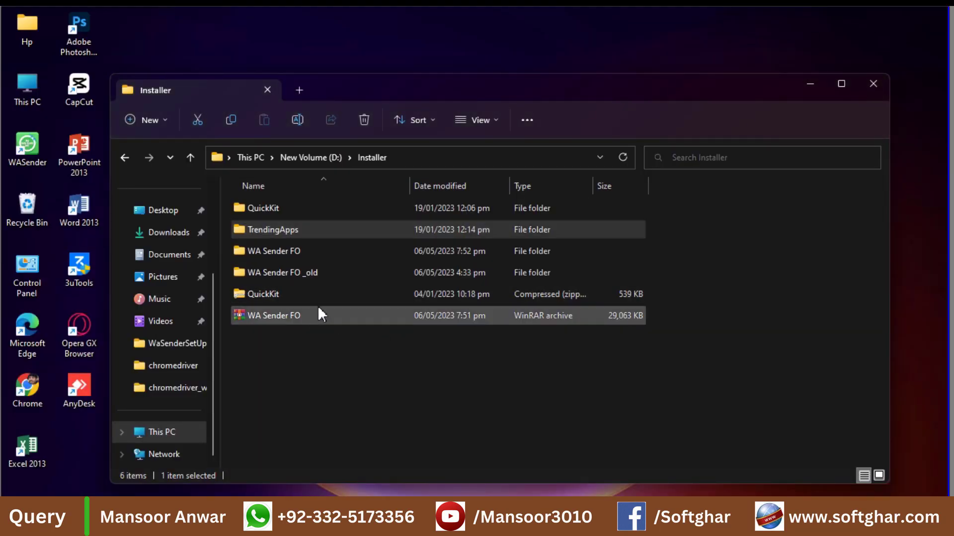
pyautogui.doubleClick(290, 251)
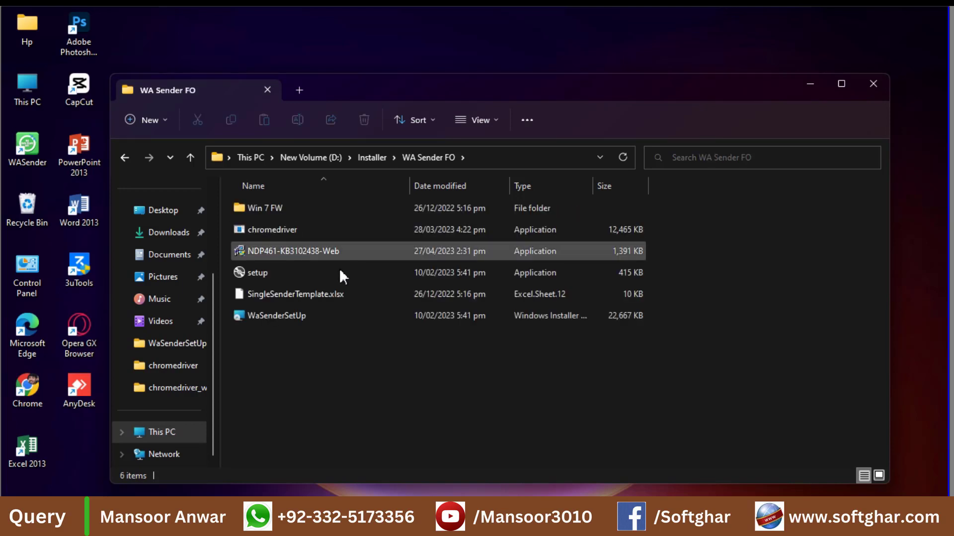
pyautogui.click(267, 233)
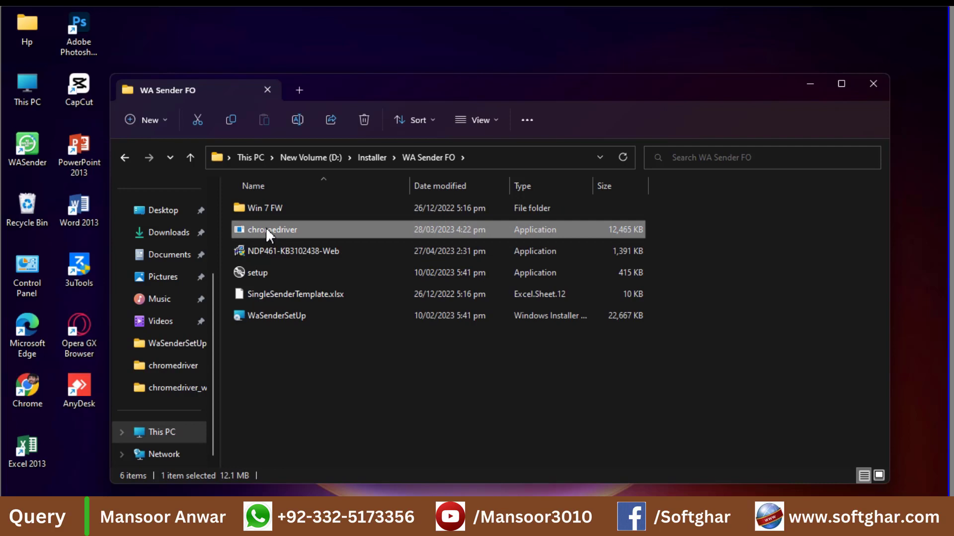
# - Paste chromedriver into TrendingApps\WaSenderSetUp, replacing the old file, and relaunch WaSender
pyautogui.click(372, 156)
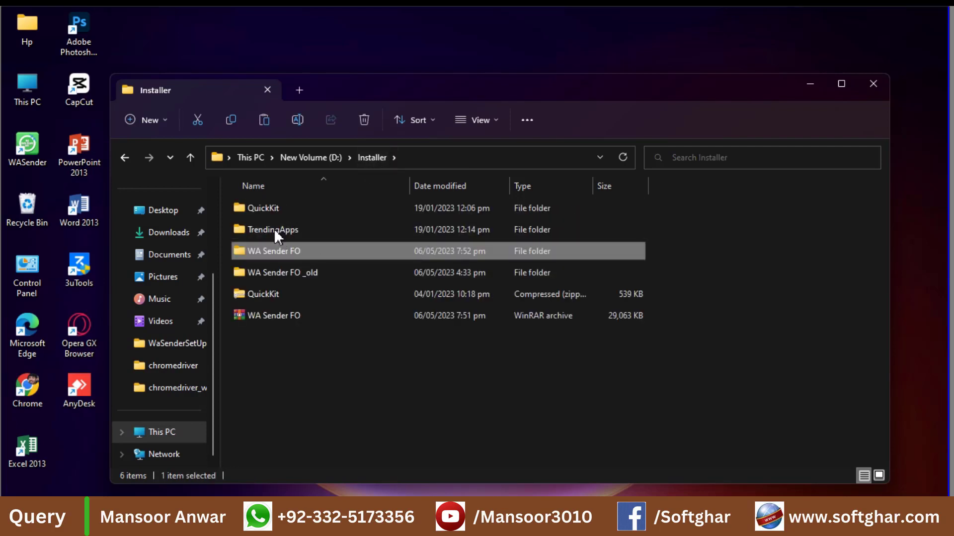
pyautogui.doubleClick(275, 230)
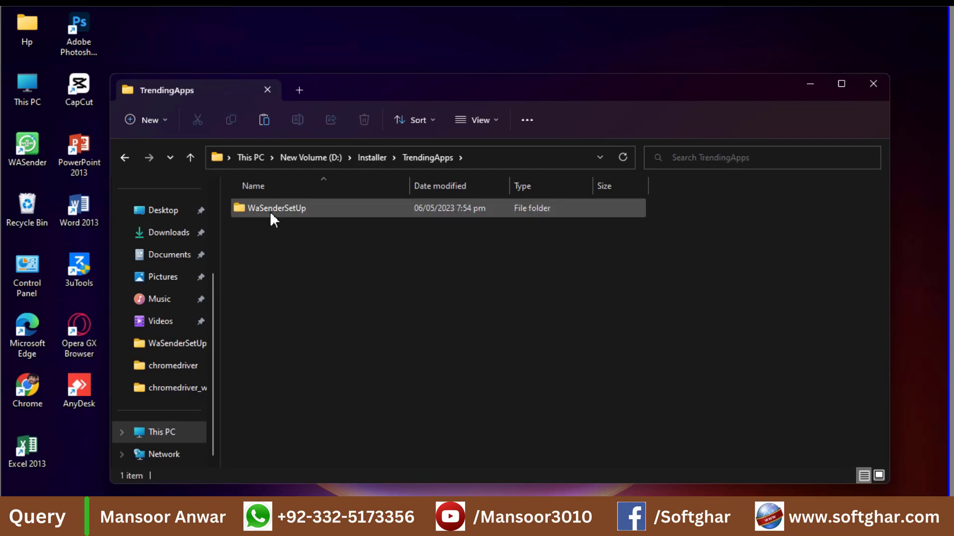
pyautogui.doubleClick(270, 209)
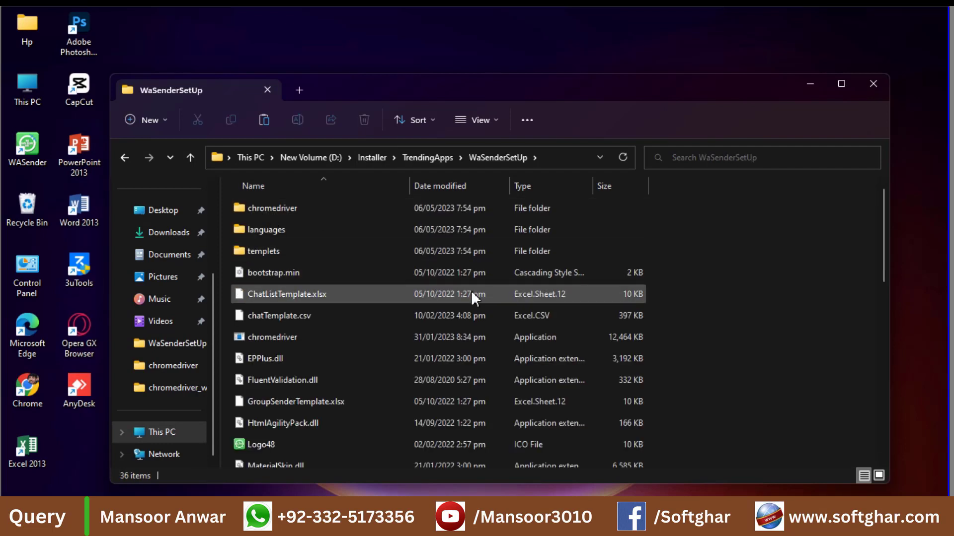
pyautogui.hotkey('ctrl', 'v')
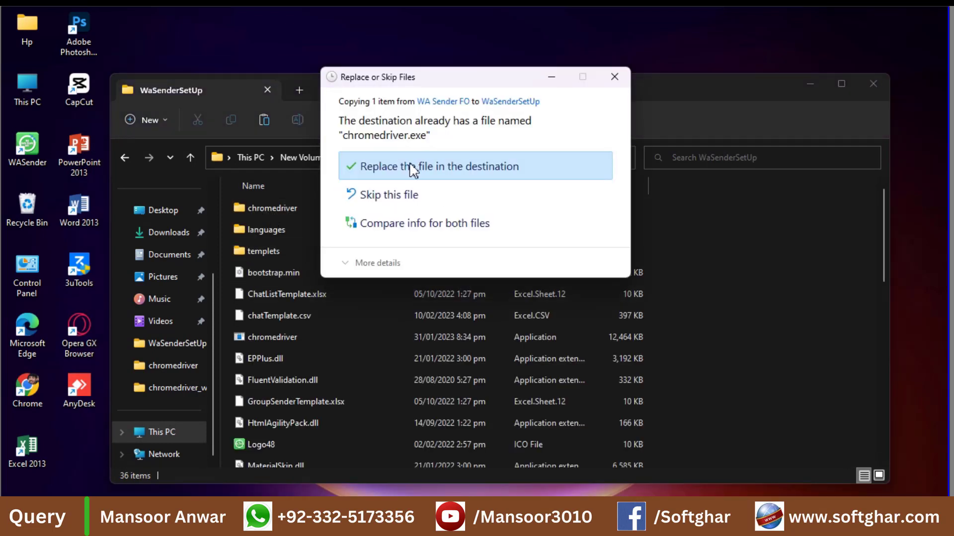
pyautogui.click(411, 169)
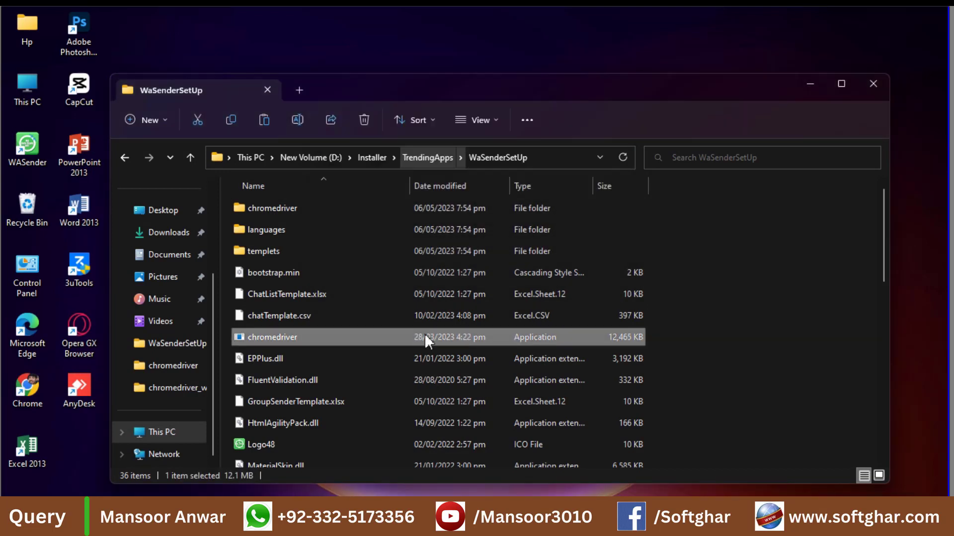
pyautogui.doubleClick(30, 150)
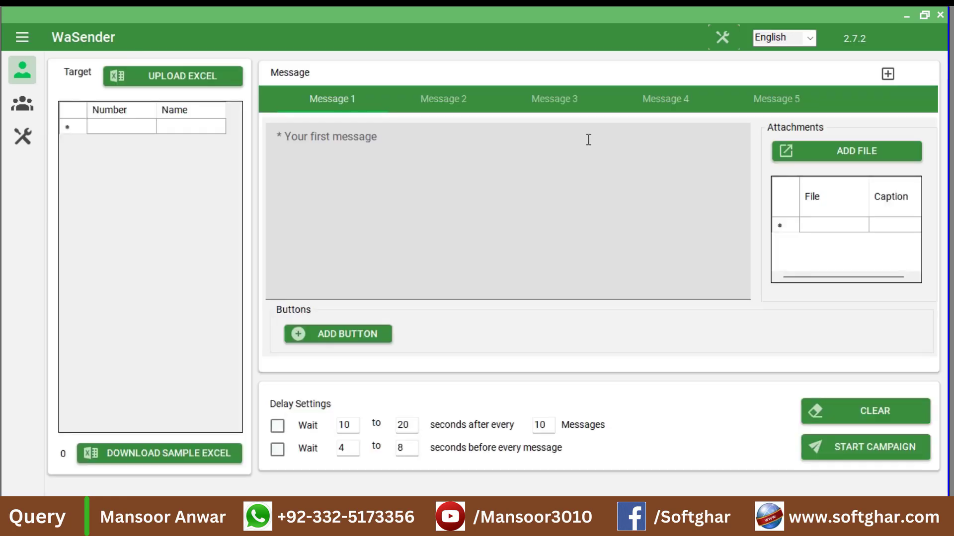
# - Write 'test message' and paste the recipient's phone number into the number cell
pyautogui.click(396, 178)
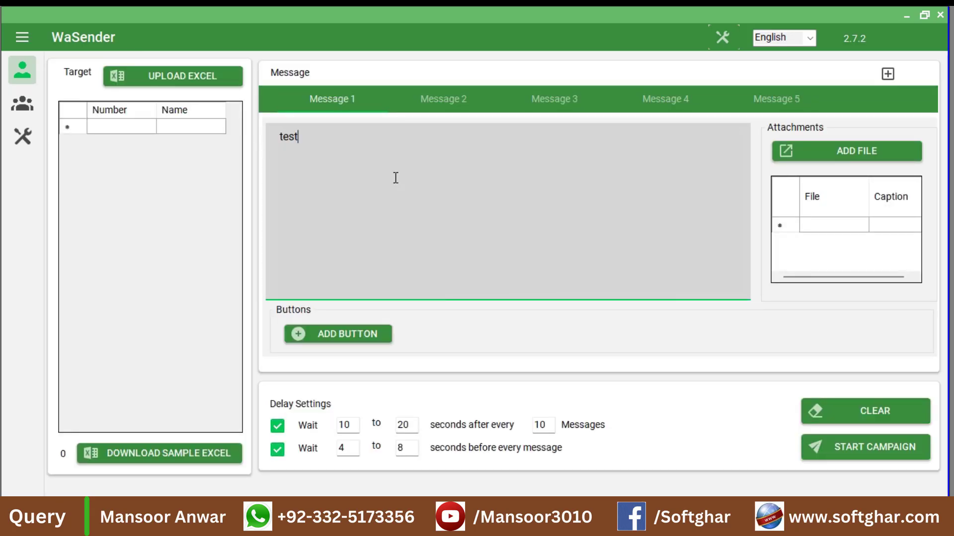
pyautogui.write('test message')
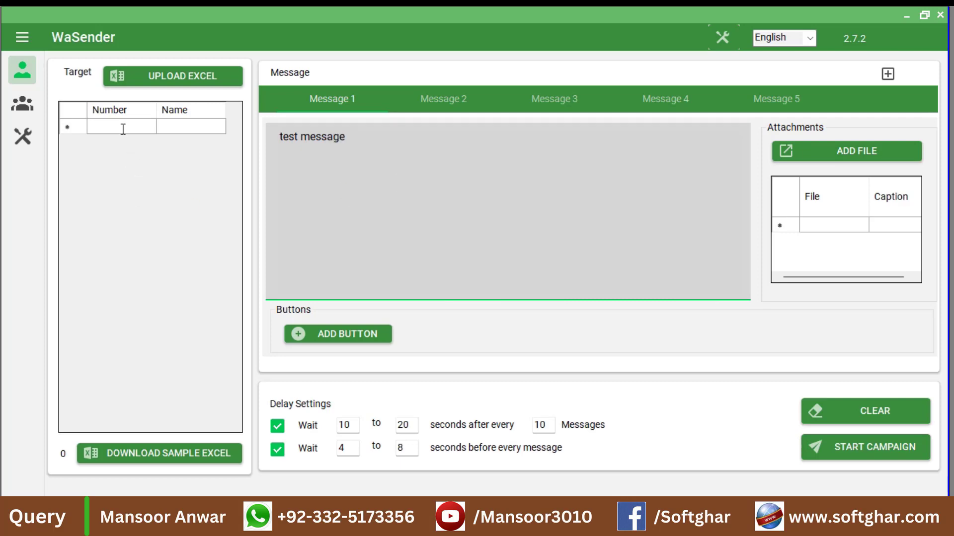
pyautogui.click(123, 129)
pyautogui.click(123, 129)
pyautogui.hotkey('ctrl', 'v')
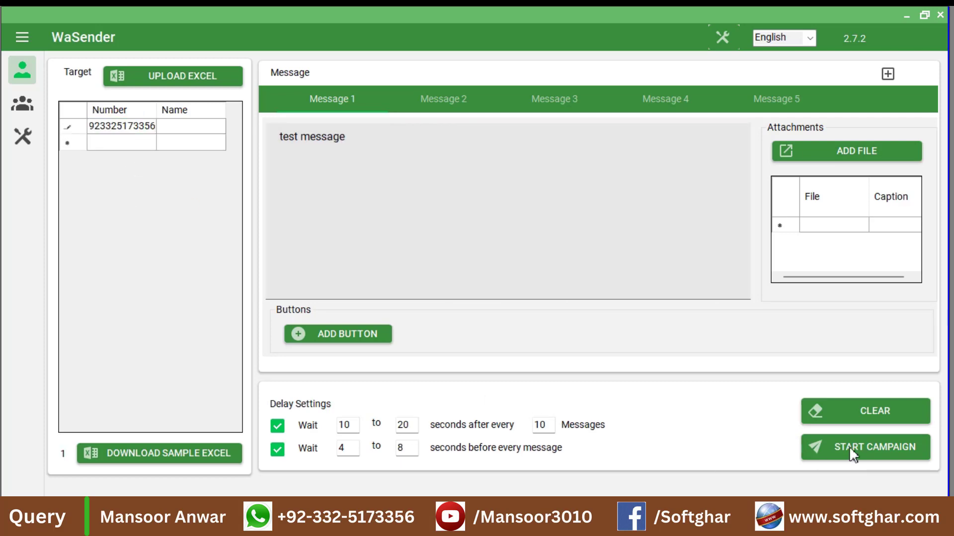
# - Run campaign 'test 3' through WhatsApp Web and review its report showing 1 success, 0 failures
pyautogui.click(849, 446)
pyautogui.write('test 3')
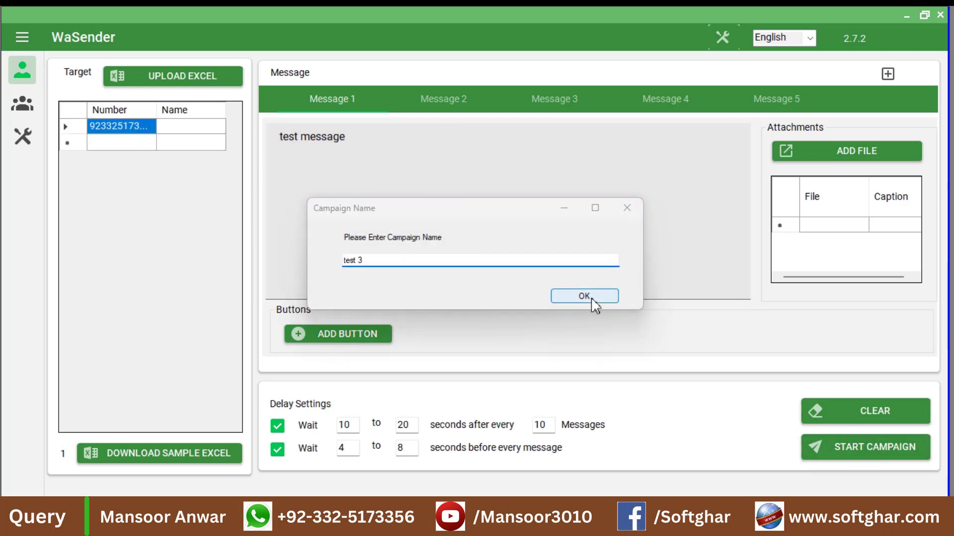
pyautogui.click(592, 300)
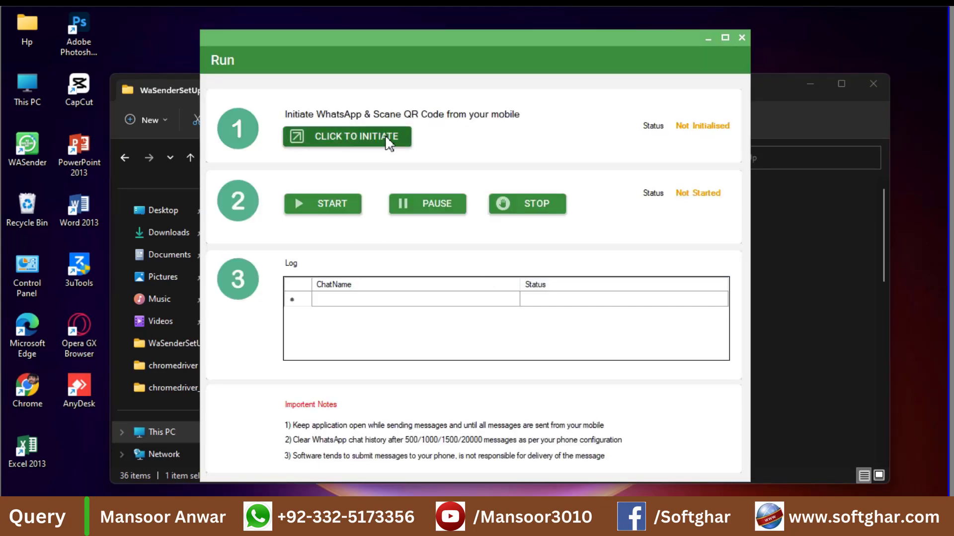
pyautogui.click(386, 140)
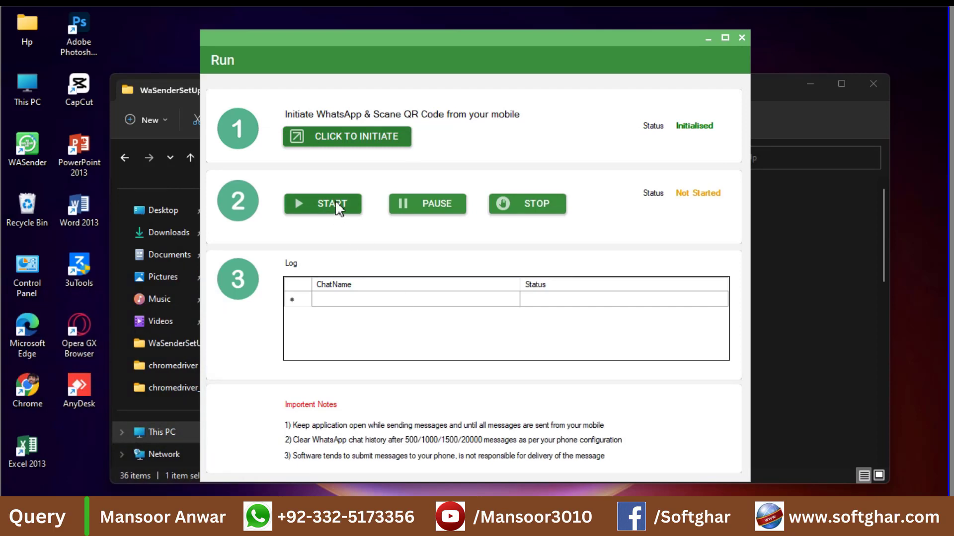
pyautogui.click(335, 201)
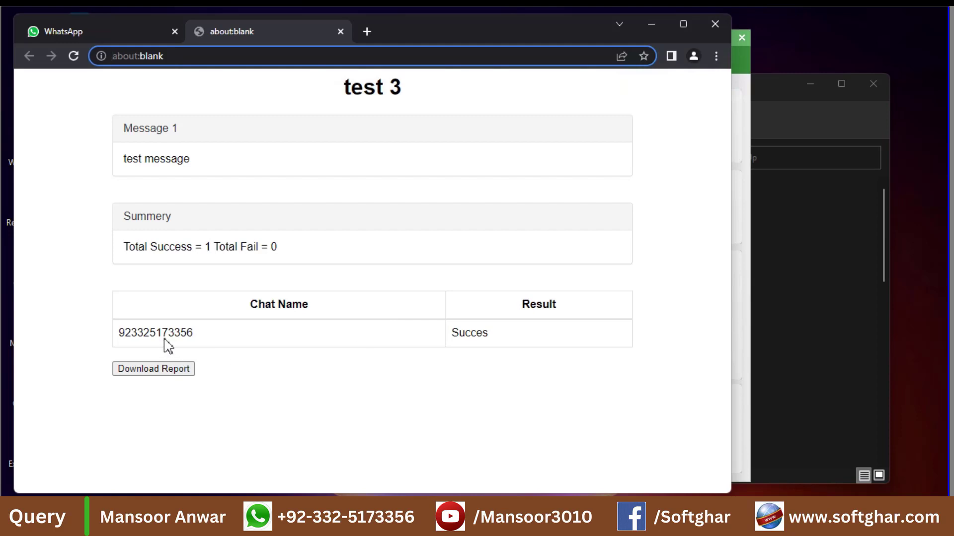
pyautogui.doubleClick(163, 331)
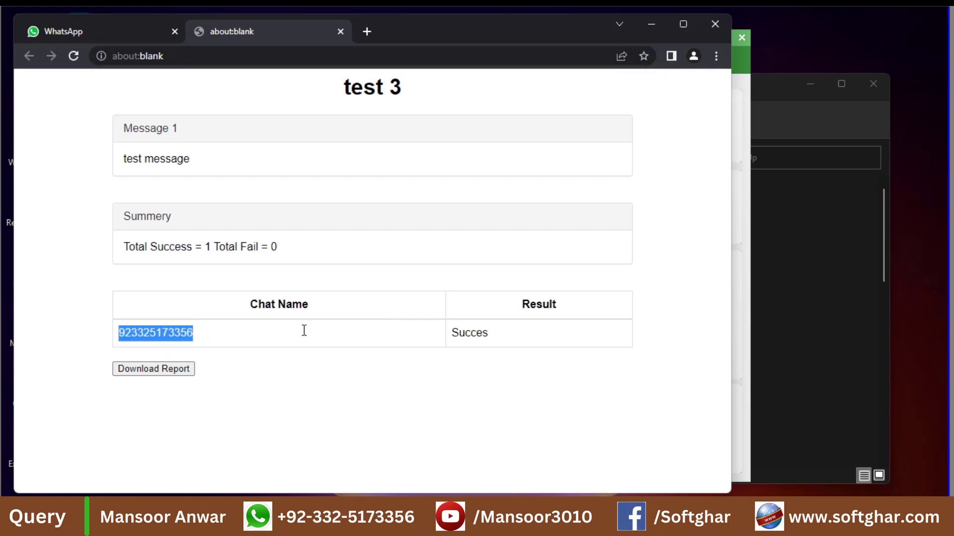
pyautogui.click(473, 338)
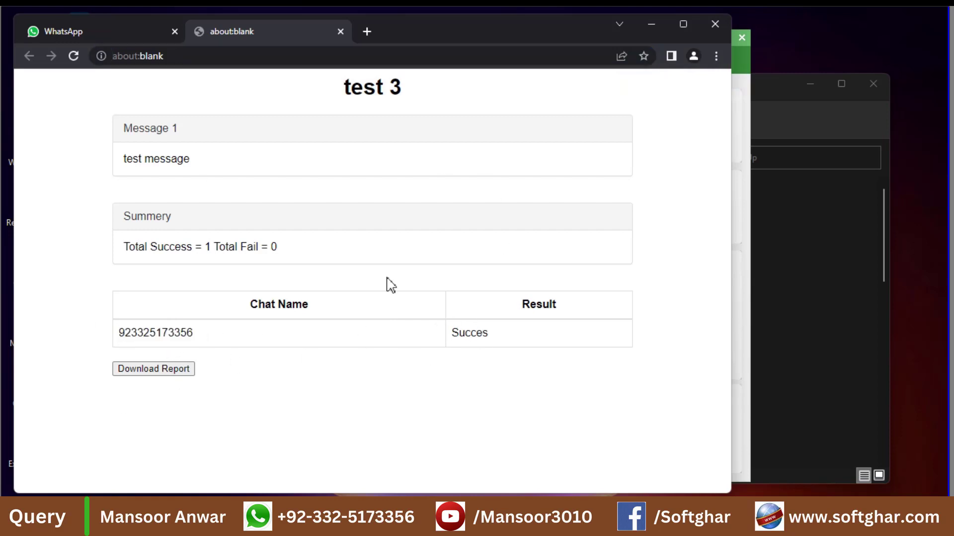